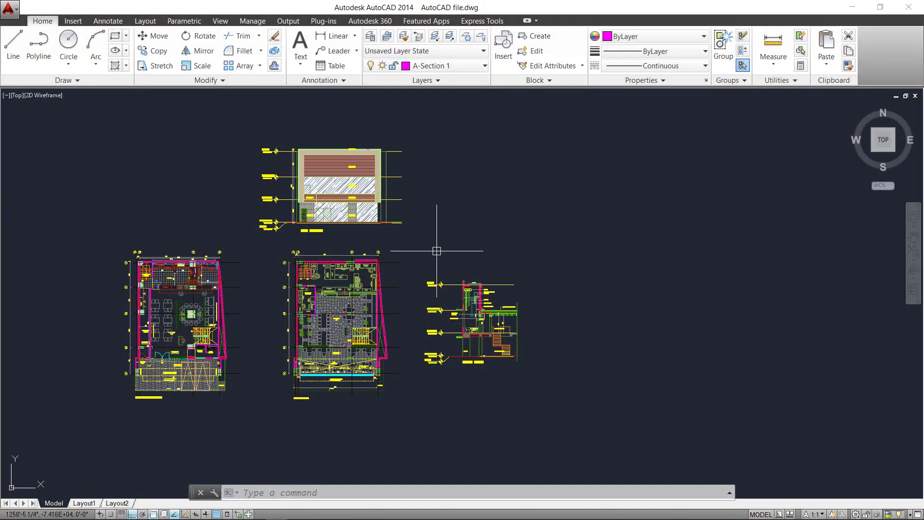
Examine the first floor plan from the kitchen and dishwashing area through the restaurant hall to the double-height lobby
middle_drag(437, 251, 436, 300)
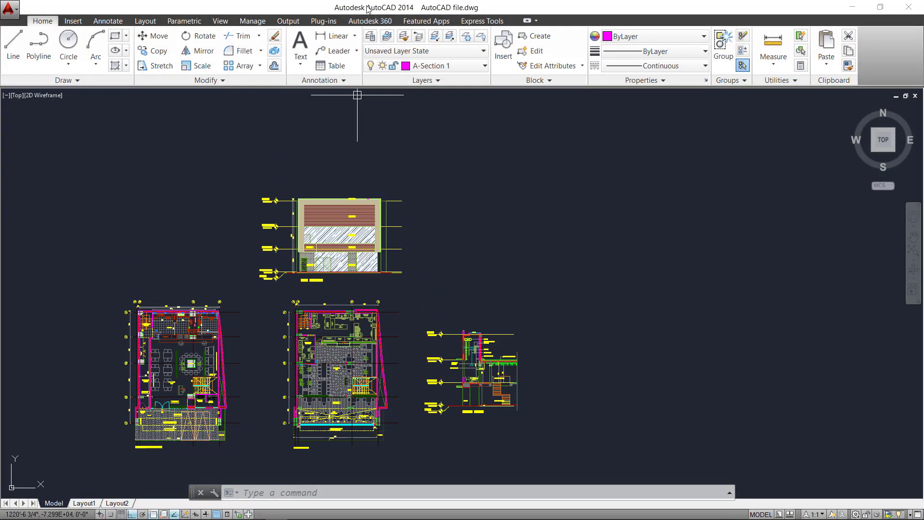
scroll(367, 306, up, 8)
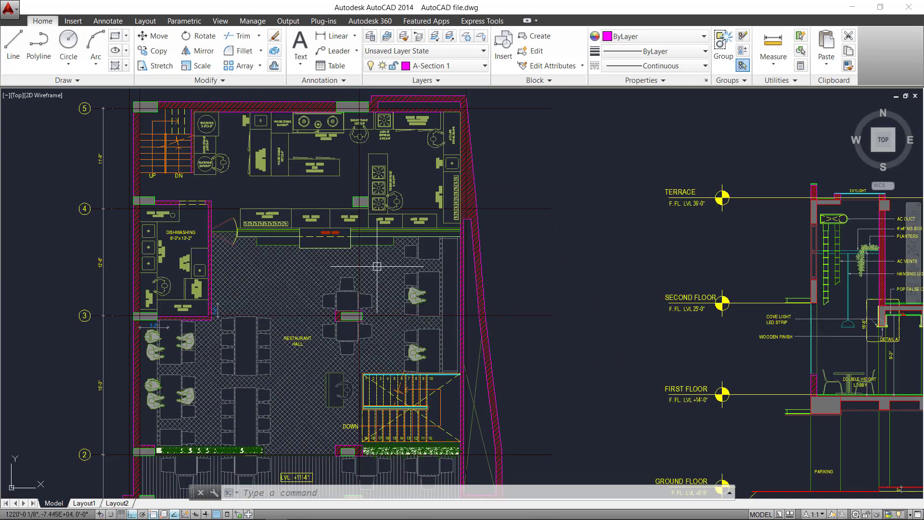
scroll(423, 181, down, 3)
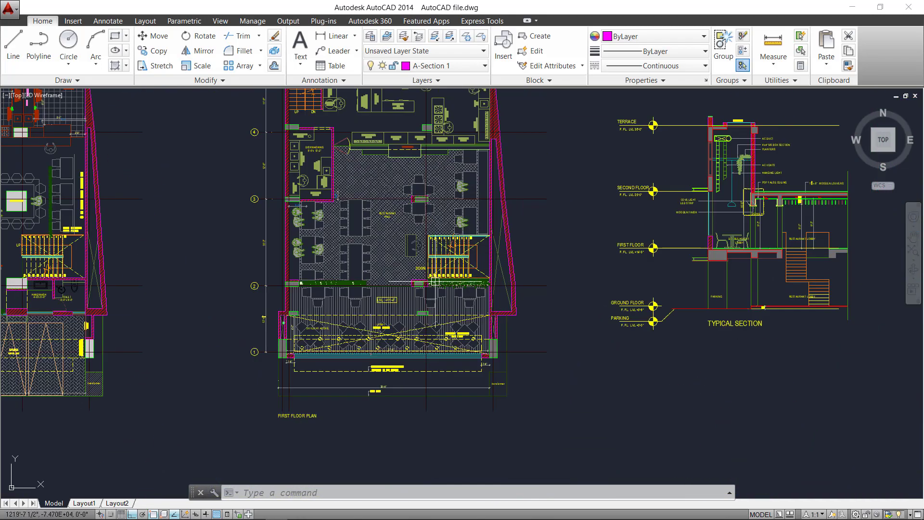
scroll(386, 263, up, 6)
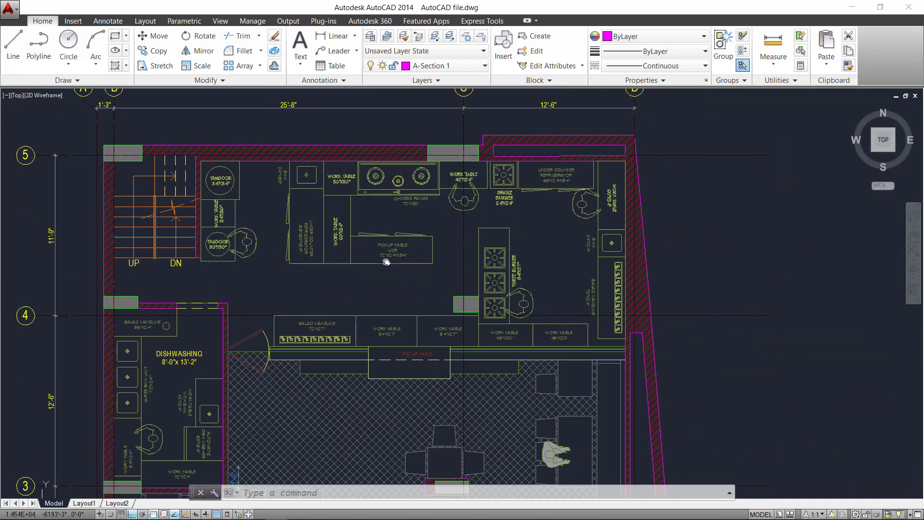
middle_drag(384, 259, 387, 263)
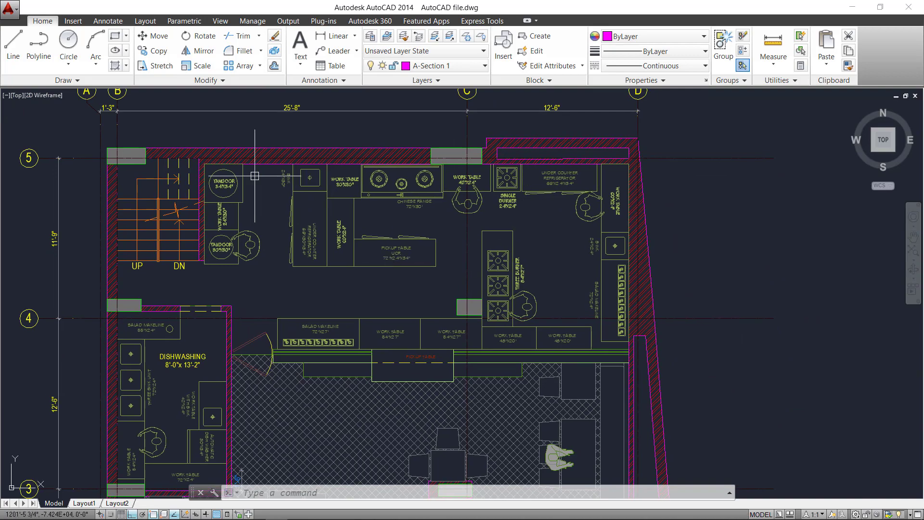
middle_drag(425, 343, 434, 286)
middle_drag(427, 405, 428, 316)
middle_drag(430, 382, 454, 326)
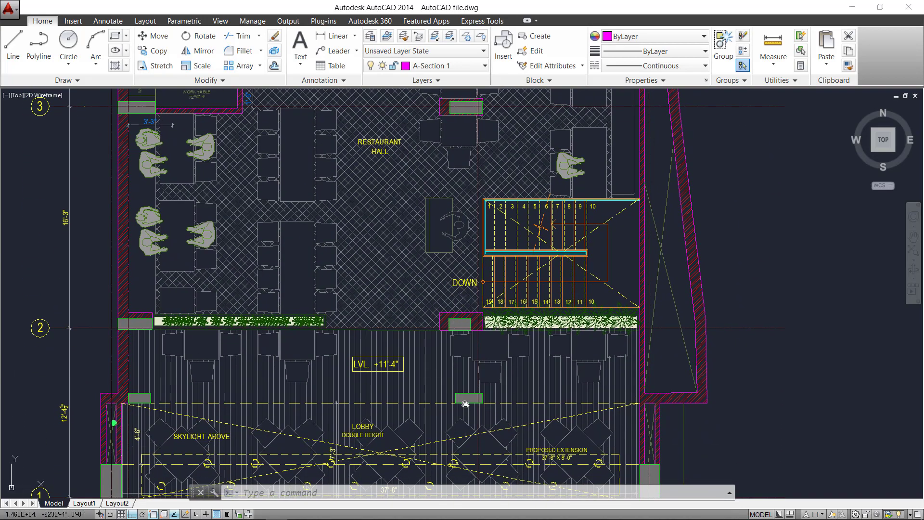
middle_drag(465, 396, 466, 342)
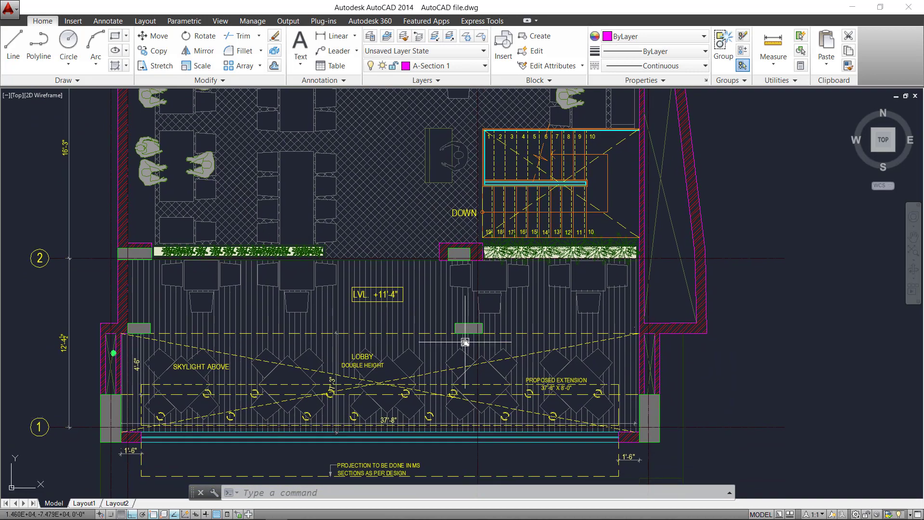
scroll(465, 342, down, 4)
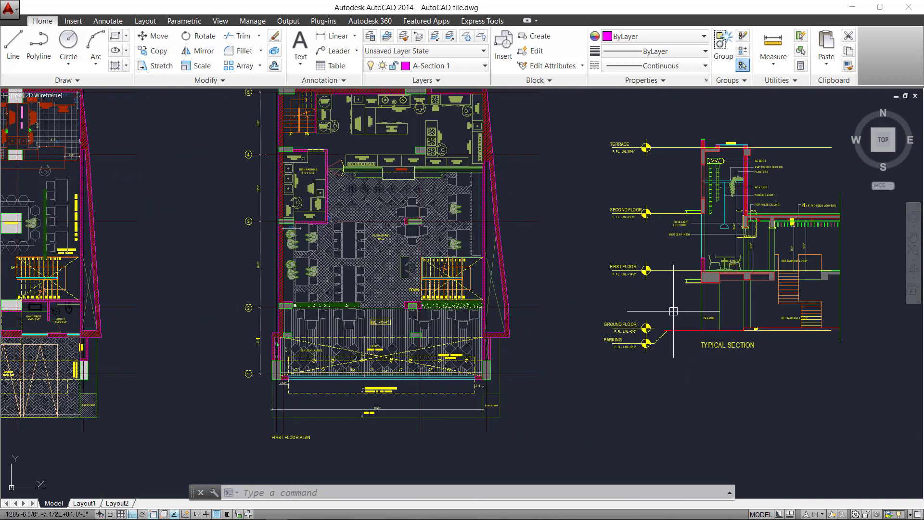
Examine the typical section drawing, from the terrace and ceiling details down to the restaurant lobby stairs
middle_drag(673, 312, 536, 309)
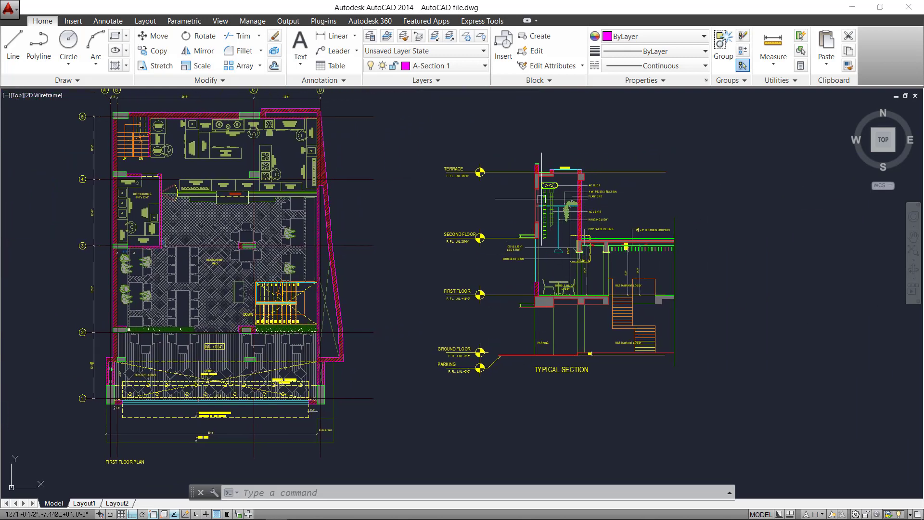
middle_drag(595, 270, 566, 291)
scroll(565, 290, up, 4)
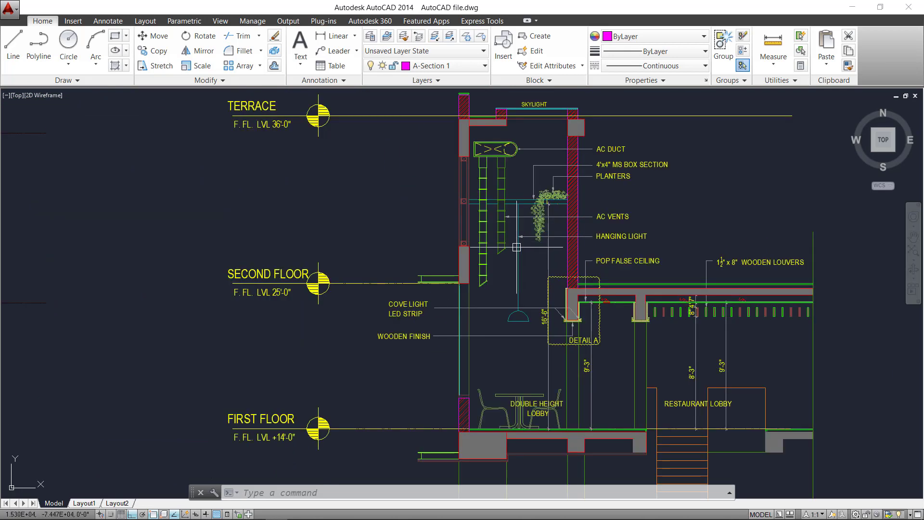
mouse_move(455, 265)
middle_down()
mouse_move(421, 284)
mouse_move(430, 338)
mouse_move(430, 254)
middle_up()
scroll(447, 248, up, 2)
middle_drag(446, 361, 438, 272)
scroll(437, 284, down, 2)
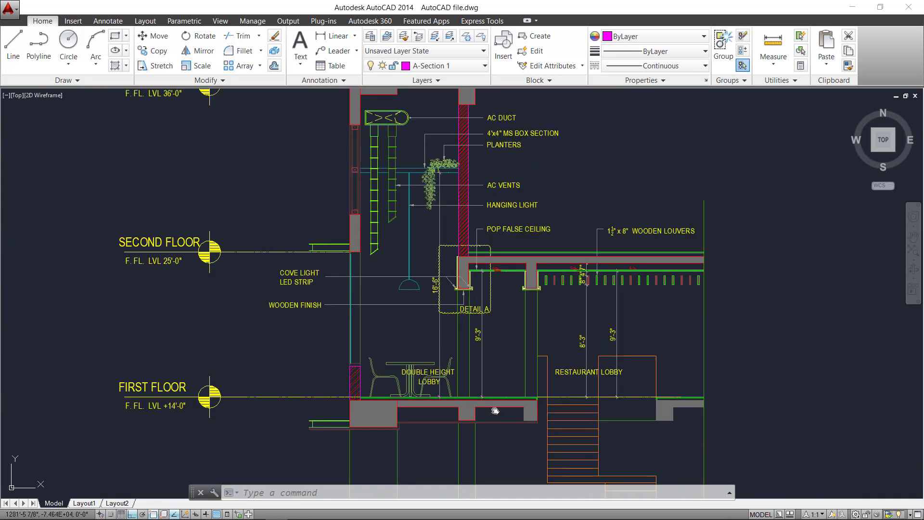
middle_drag(494, 410, 483, 285)
scroll(483, 304, down, 4)
scroll(427, 309, down, 2)
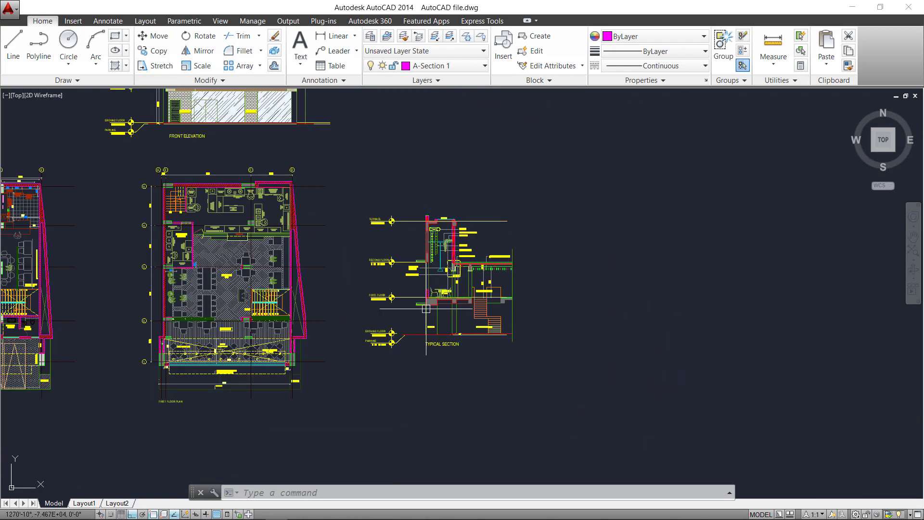
Examine the front elevation drawing above the floor plans
middle_drag(404, 290, 491, 363)
scroll(284, 232, up, 2)
middle_drag(283, 232, 329, 304)
scroll(286, 262, up, 2)
scroll(464, 304, down, 2)
middle_drag(463, 304, 415, 348)
Switch to SketchUp and view the restaurant building model from outside
mouse_move(263, 518)
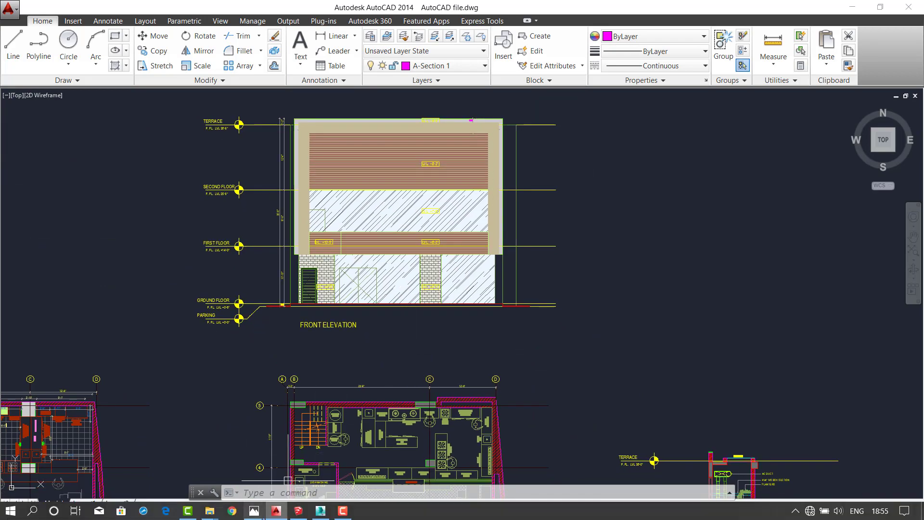
click(297, 511)
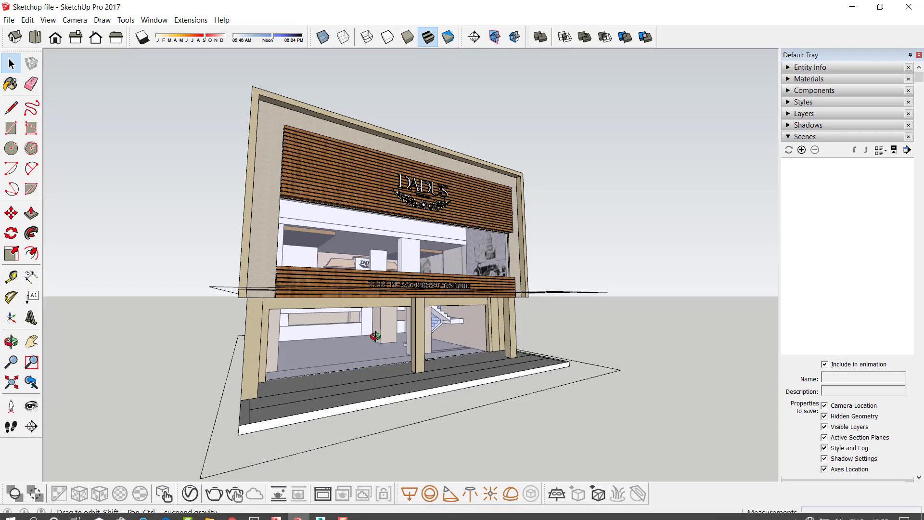
middle_drag(226, 347, 489, 288)
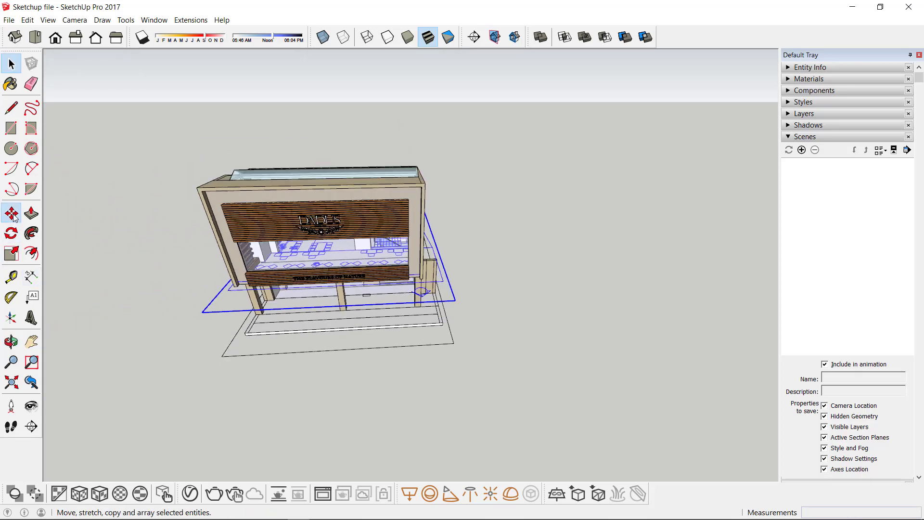
Move the floor plan linework out beside the building along the red axis, inspect it, and undo the move
click(11, 213)
click(324, 390)
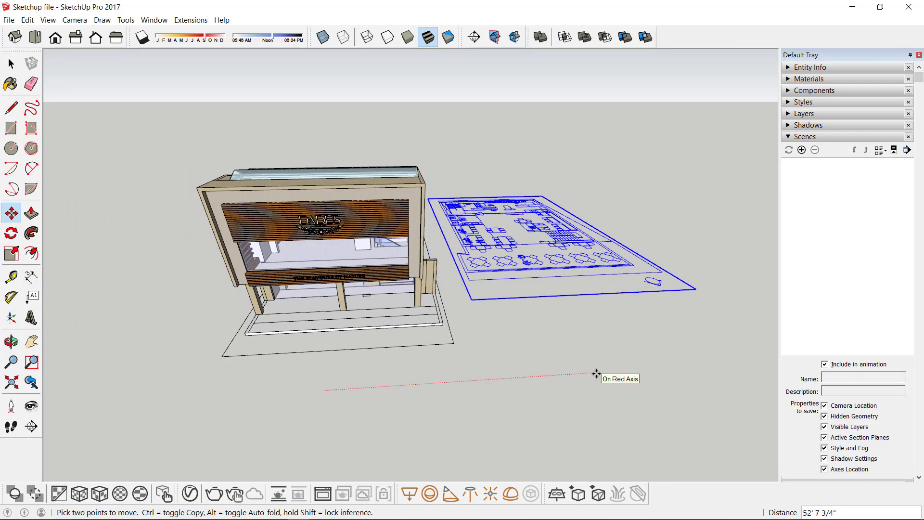
middle_drag(568, 269, 452, 353)
scroll(631, 308, up, 5)
middle_drag(573, 287, 633, 218)
scroll(633, 218, down, 10)
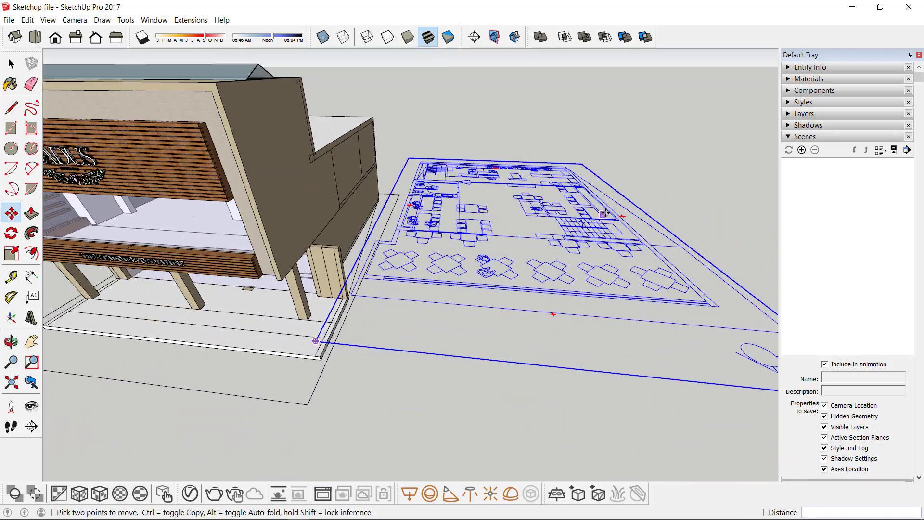
key(ctrl+z)
Examine the restaurant model's interior, including the kitchen counter, wall murals, ceiling louvers and the double-height hall
middle_drag(567, 266, 479, 220)
click(11, 64)
middle_drag(298, 148, 371, 104)
scroll(155, 289, up, 10)
key(space)
shift+middle_drag(202, 279, 367, 274)
scroll(303, 304, up, 2)
mouse_move(303, 284)
shift+middle_down()
mouse_move(329, 271)
mouse_move(497, 269)
mouse_move(587, 284)
shift+middle_up()
mouse_move(358, 280)
shift+middle_down()
mouse_move(454, 284)
mouse_move(564, 308)
shift+middle_up()
middle_drag(340, 313, 445, 305)
scroll(446, 306, up, 1)
scroll(340, 276, up, 5)
scroll(385, 272, down, 3)
middle_drag(386, 273, 409, 268)
middle_drag(496, 355, 450, 354)
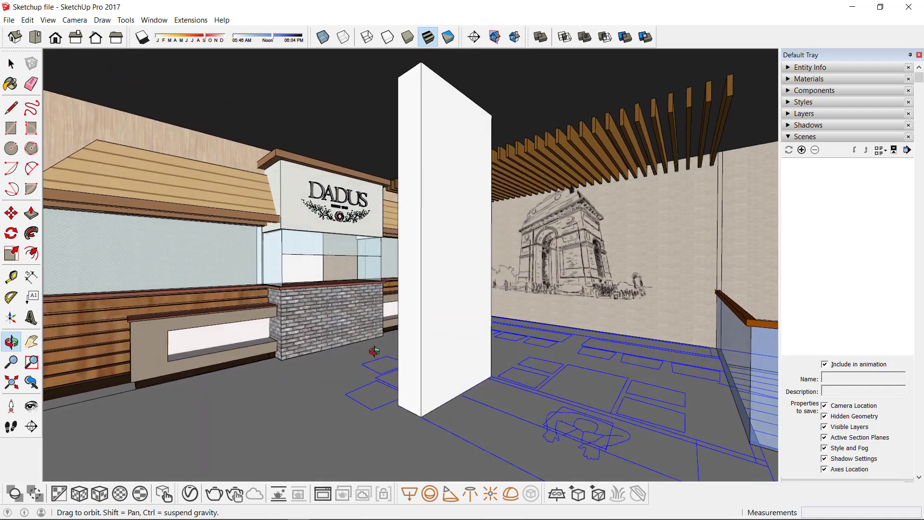
middle_drag(347, 336, 151, 342)
shift+middle_drag(229, 338, 443, 324)
middle_drag(414, 357, 252, 317)
Display the export options for the SketchUp model
click(8, 19)
mouse_move(30, 182)
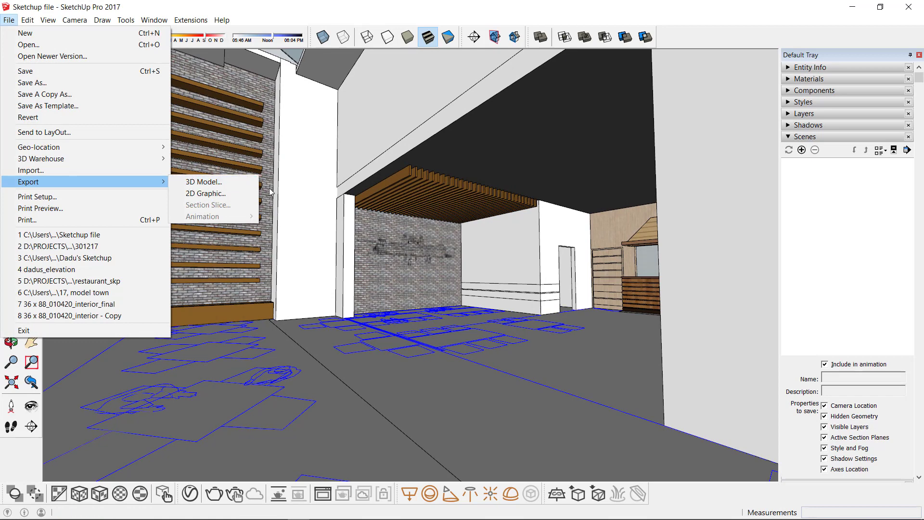
Switch to 3ds Max and examine the restaurant's textured facade, signage and window blinds in the perspective view
mouse_move(492, 519)
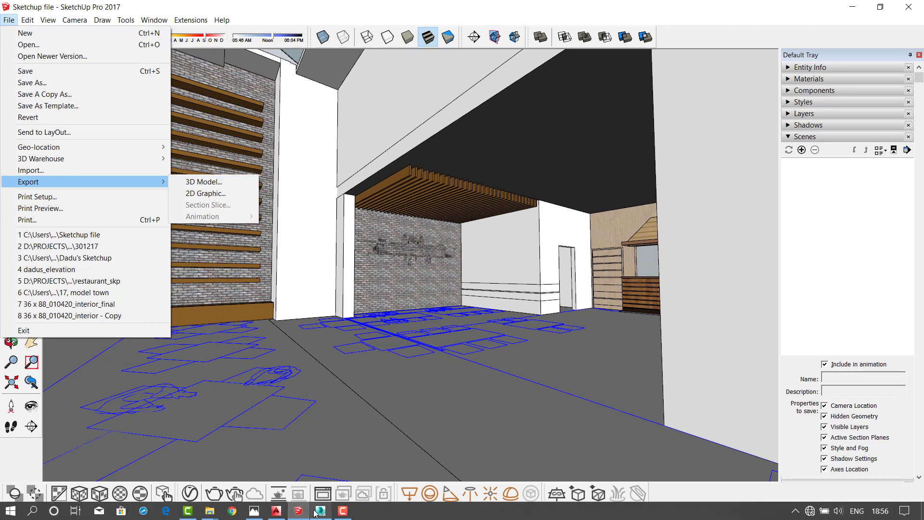
click(318, 511)
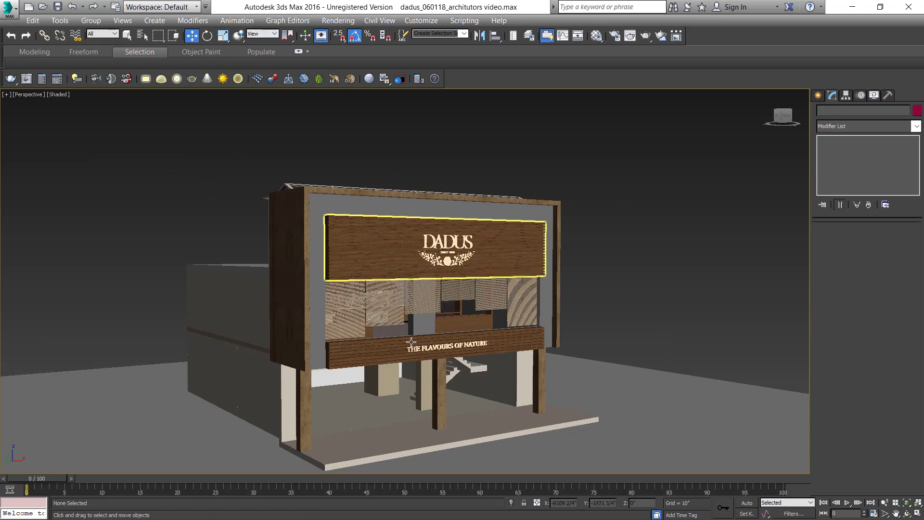
middle_drag(414, 343, 396, 314)
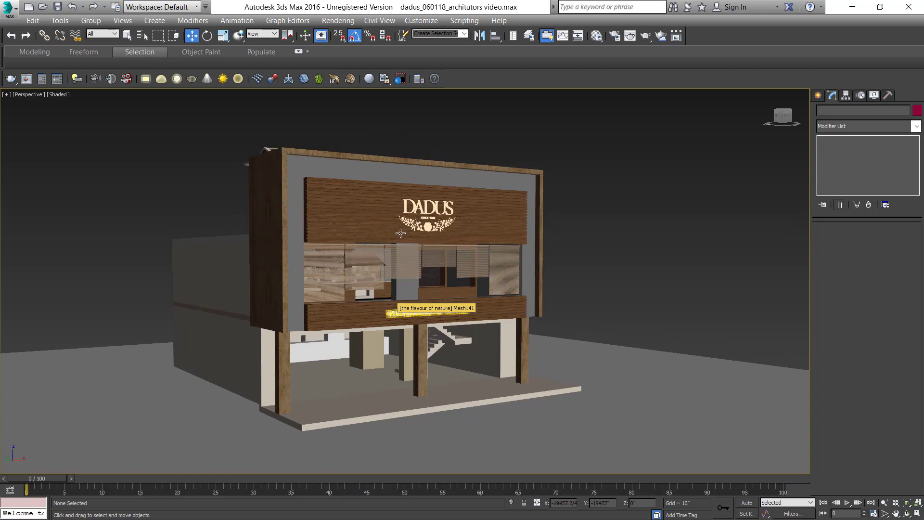
middle_drag(400, 231, 398, 235)
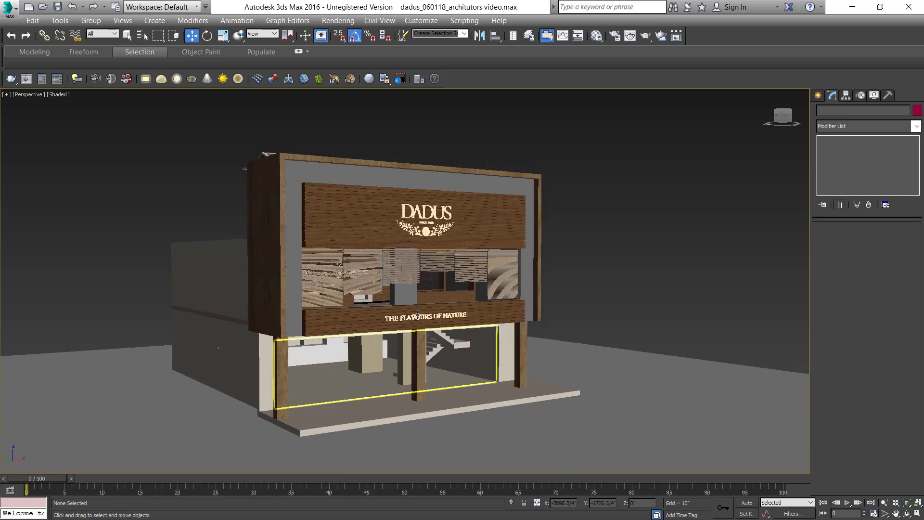
scroll(420, 307, up, 8)
scroll(441, 302, down, 3)
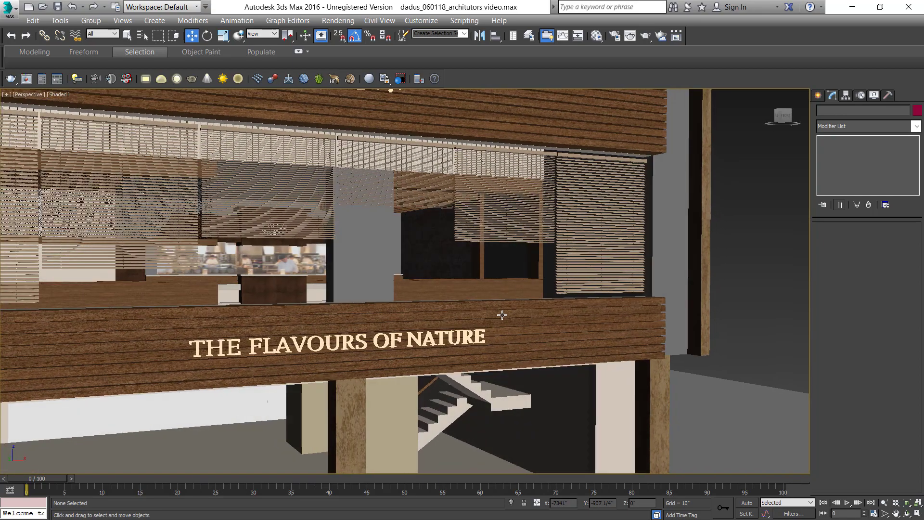
alt+middle_drag(500, 314, 473, 319)
middle_drag(292, 298, 585, 278)
scroll(438, 281, down, 4)
alt+middle_drag(397, 306, 440, 298)
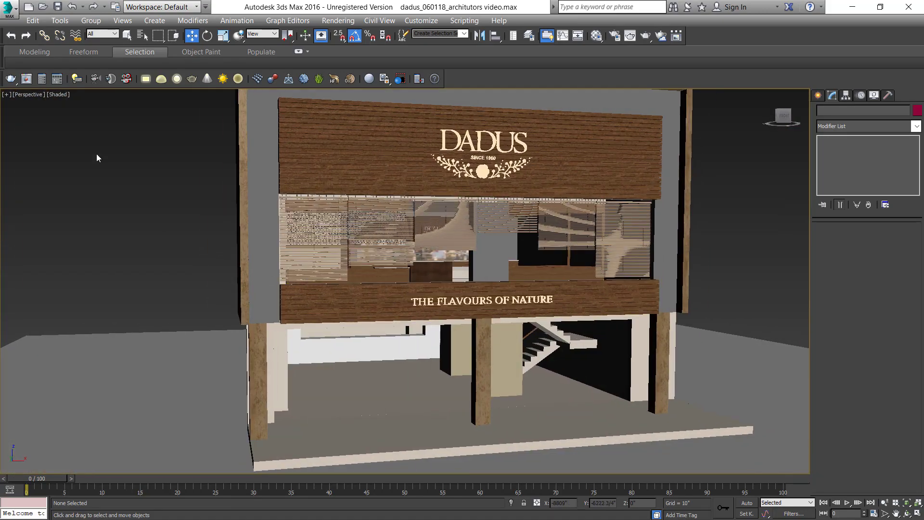
Show the scene through the Duplex Hall camera
click(38, 96)
mouse_move(100, 111)
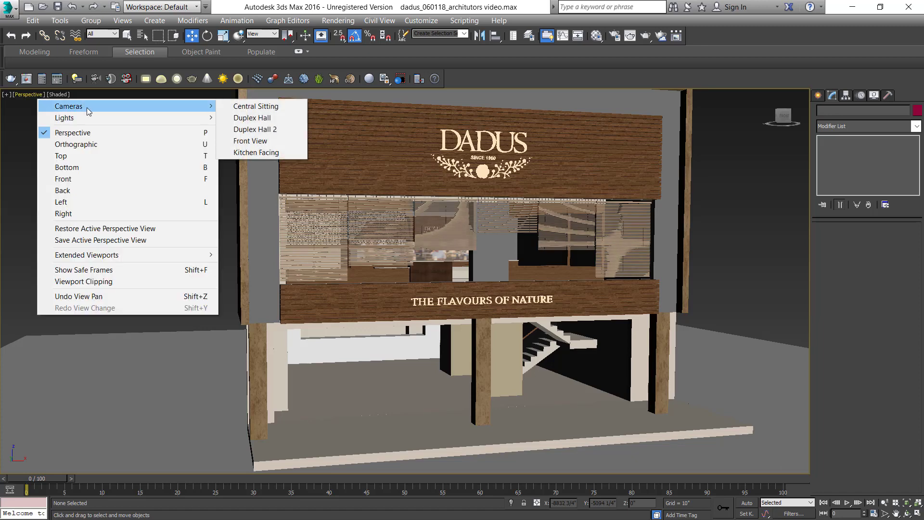
click(260, 119)
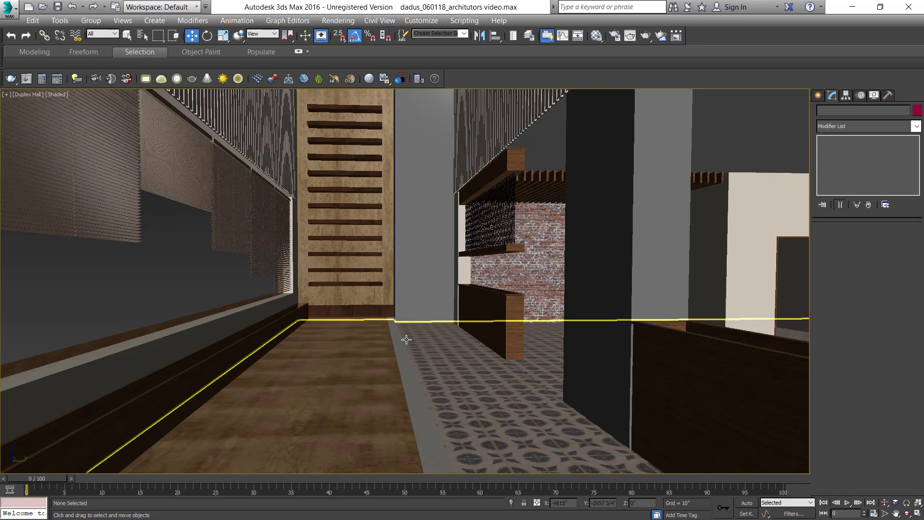
Show the scene through the Central Sitting camera
click(21, 94)
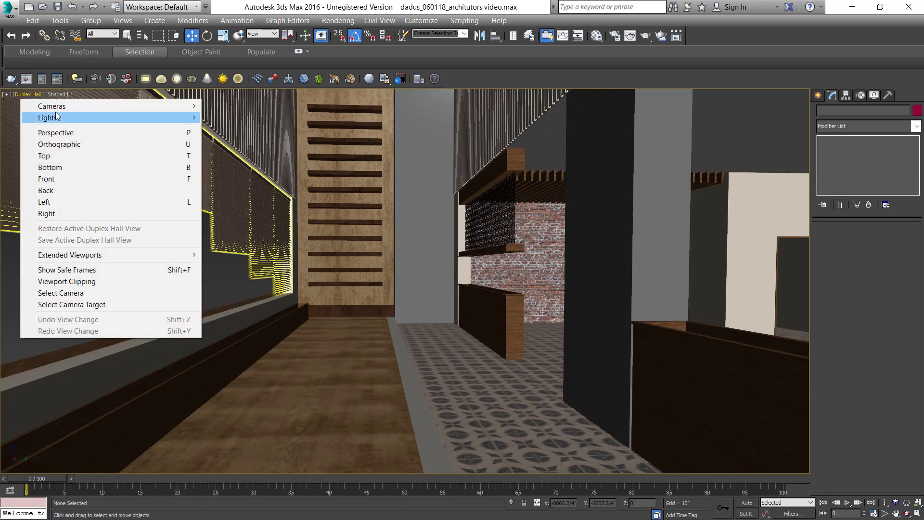
mouse_move(105, 111)
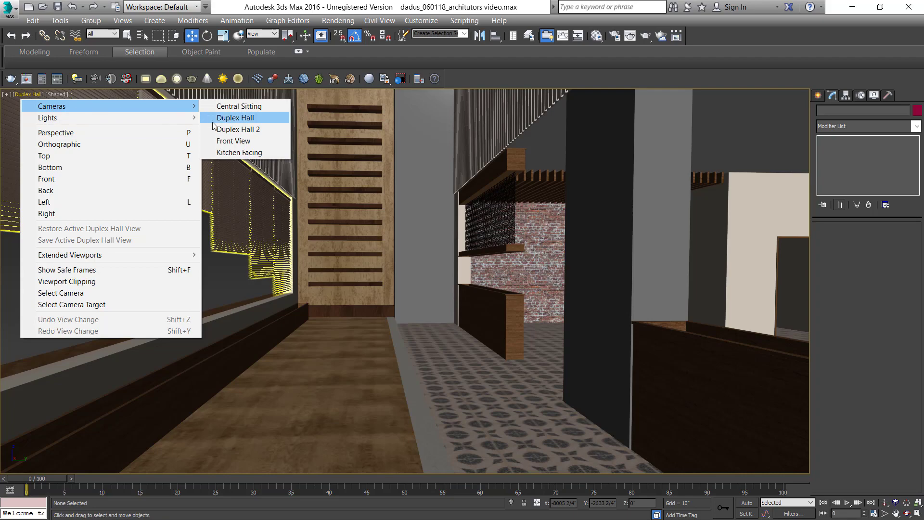
click(233, 107)
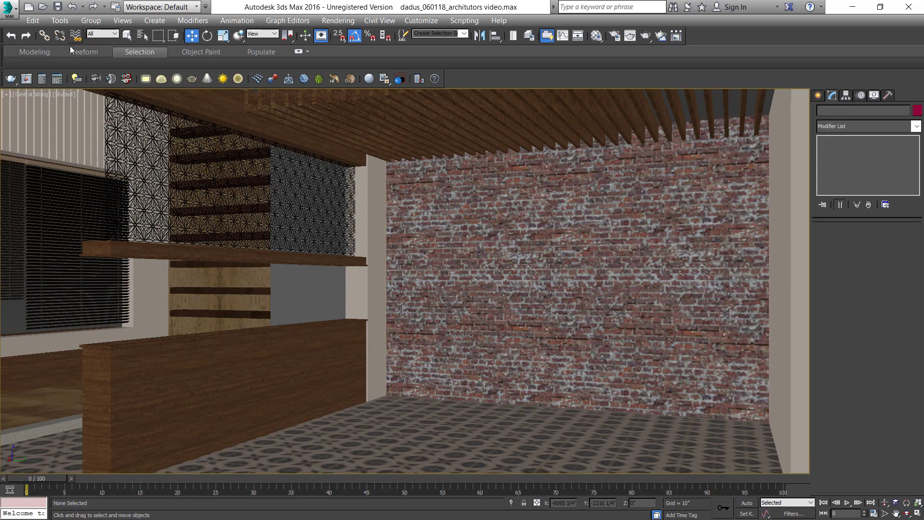
Show the scene through the Kitchen Facing camera
click(38, 93)
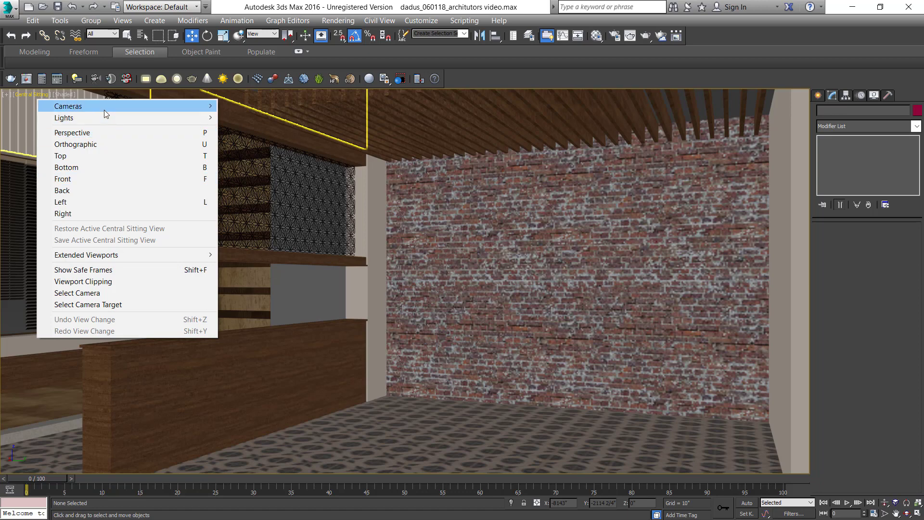
mouse_move(104, 109)
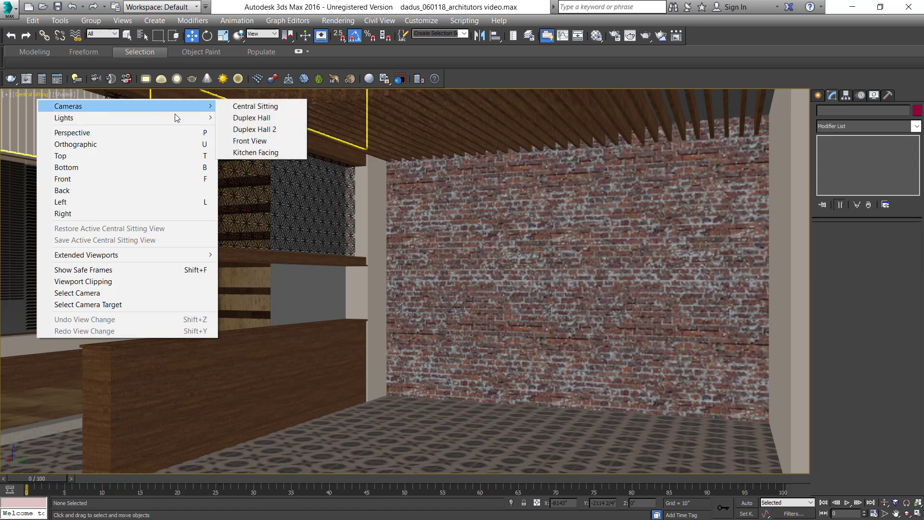
click(284, 152)
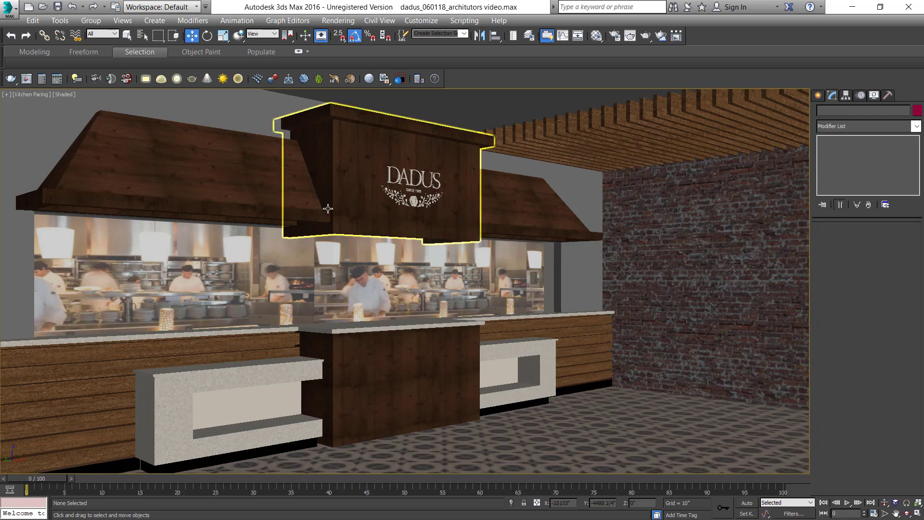
Return the viewport to the perspective view and look around the restaurant interior
click(46, 94)
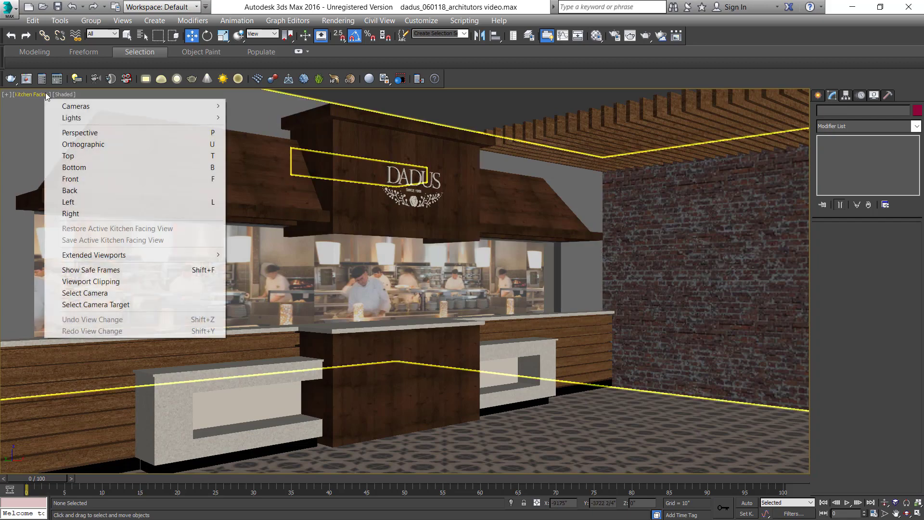
click(87, 134)
alt+middle_drag(584, 303, 599, 305)
middle_drag(661, 309, 317, 284)
alt+middle_drag(530, 342, 638, 337)
scroll(579, 345, down, 3)
scroll(580, 345, up, 4)
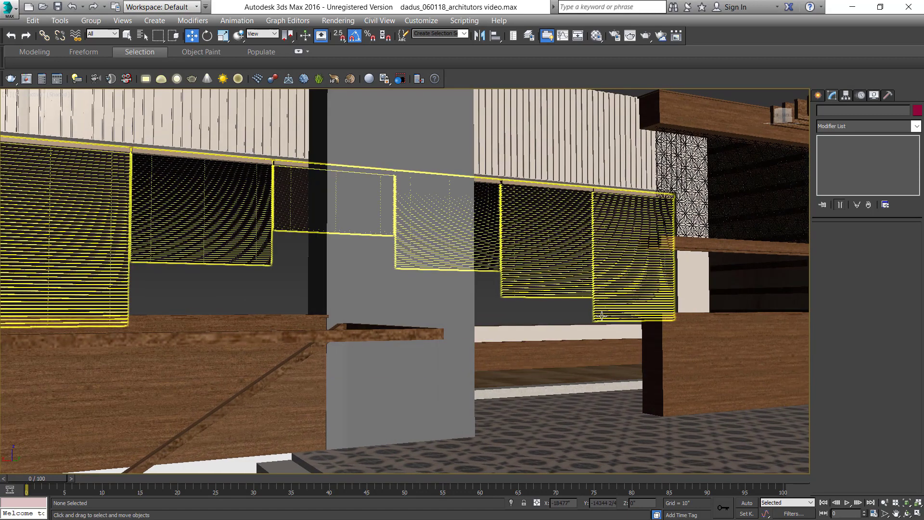
Restore the four-viewport layout, shift the interior view slightly and keep the perspective viewport active
click(918, 514)
click(324, 215)
middle_drag(329, 201, 279, 196)
click(579, 359)
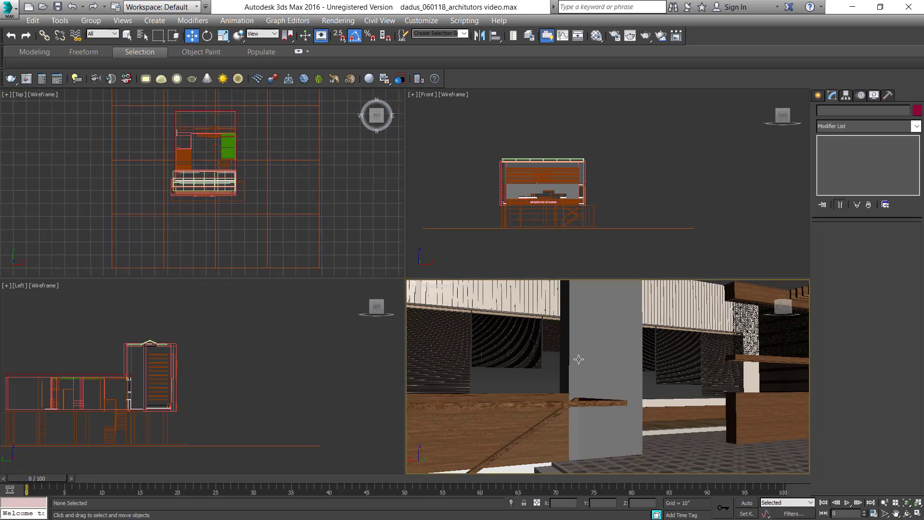
click(25, 96)
click(483, 370)
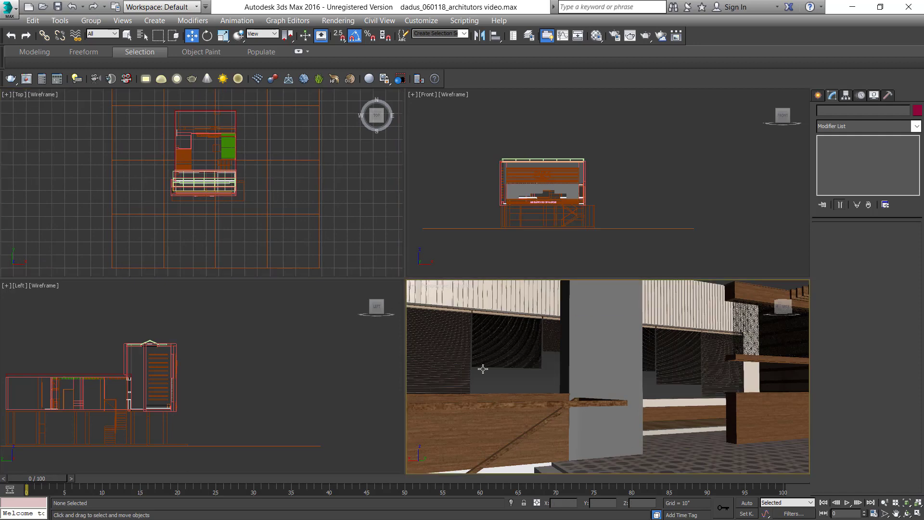
Switch the perspective viewport to the Duplex Hall camera and maximize it
click(436, 286)
mouse_move(466, 299)
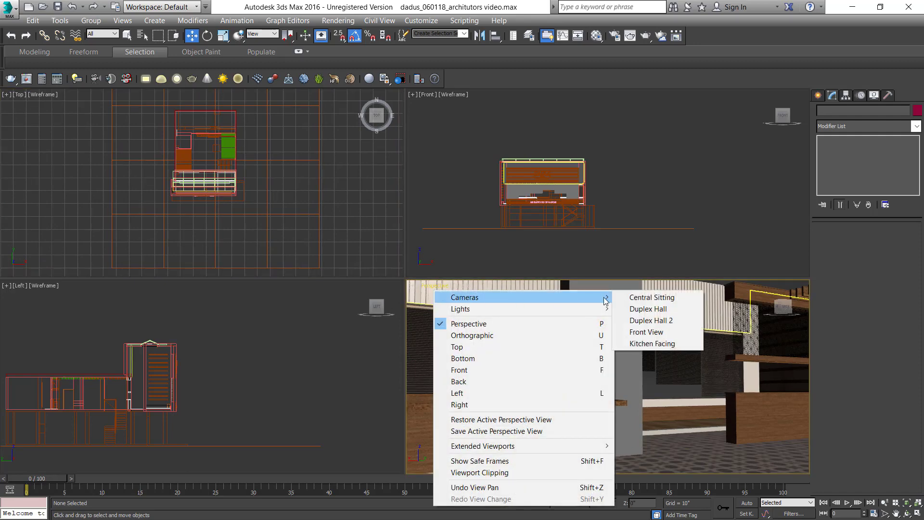
click(648, 309)
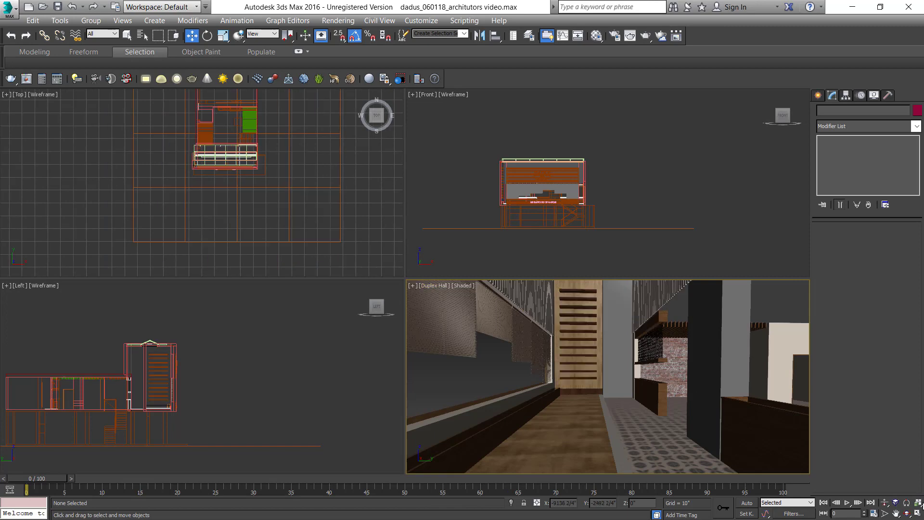
click(917, 513)
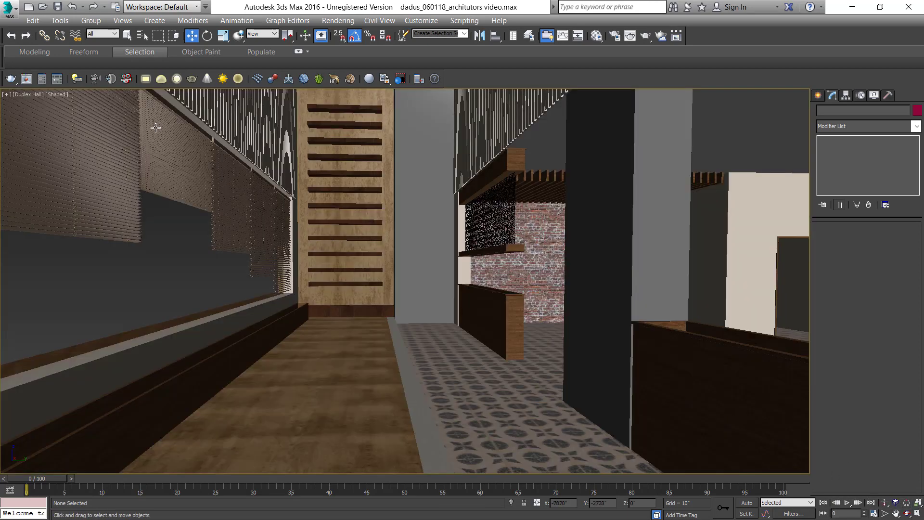
Unhide the Duplex hall furniture group by name, keeping the object list clear of the camera view
right_click(496, 264)
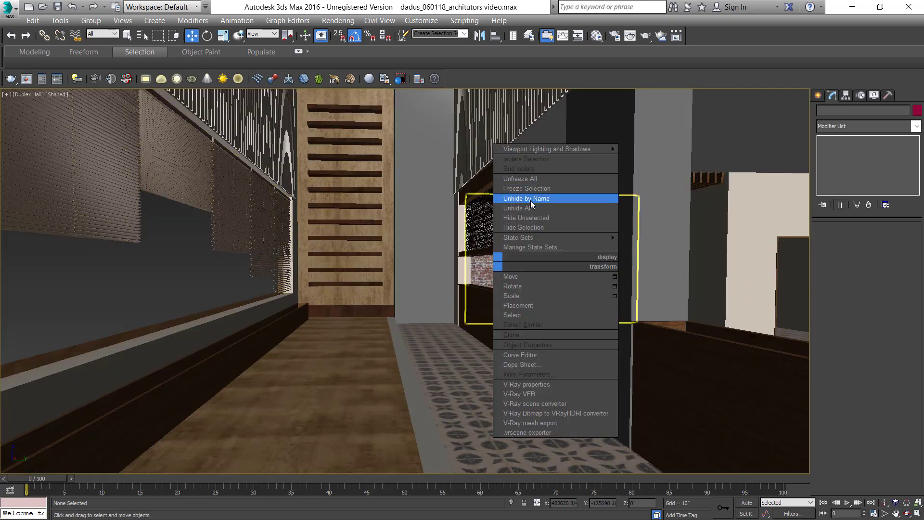
click(530, 199)
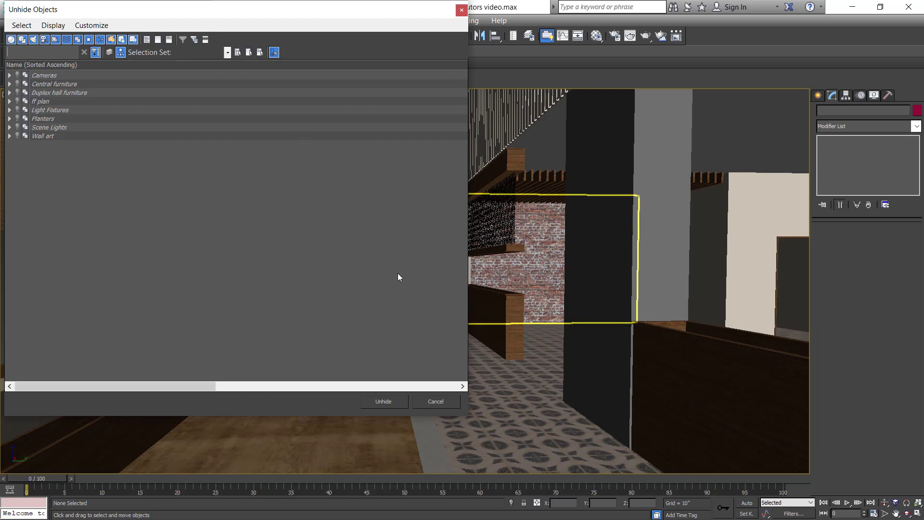
drag(468, 414, 288, 277)
drag(161, 9, 715, 69)
click(609, 151)
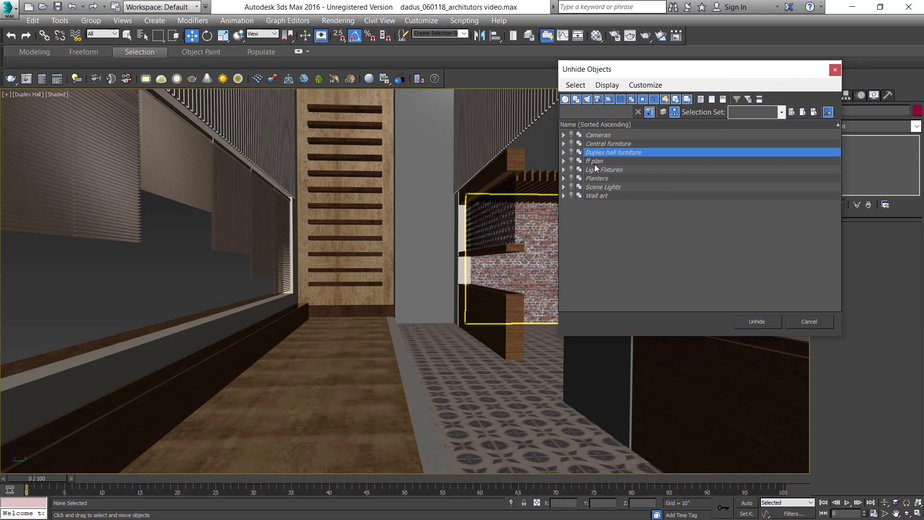
click(756, 321)
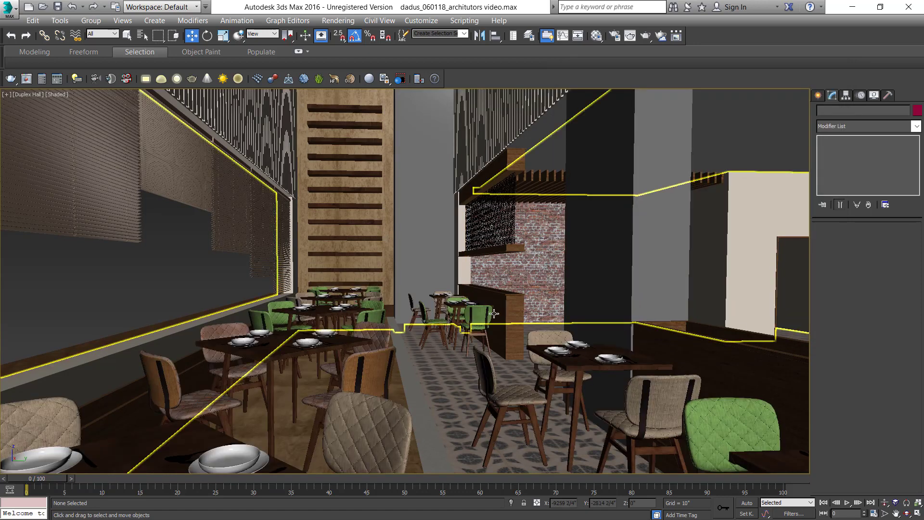
Unhide the Central furniture group by name
right_click(422, 221)
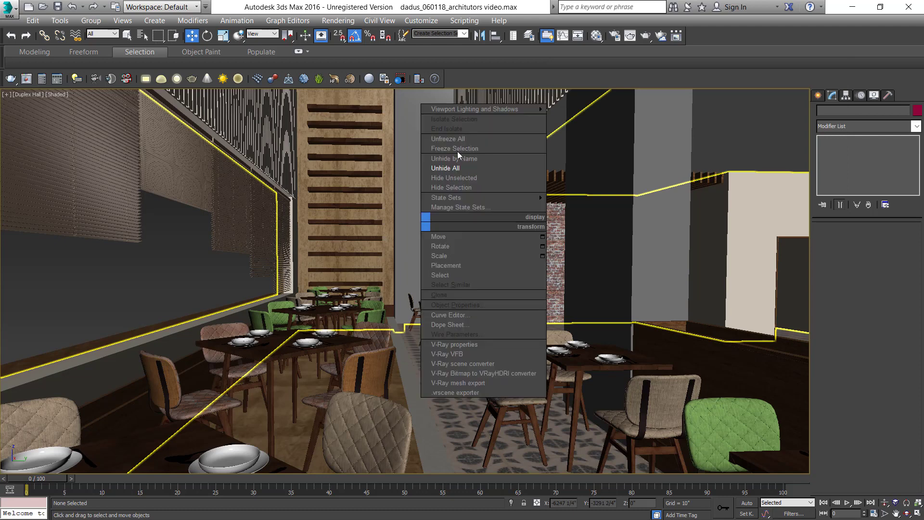
click(455, 159)
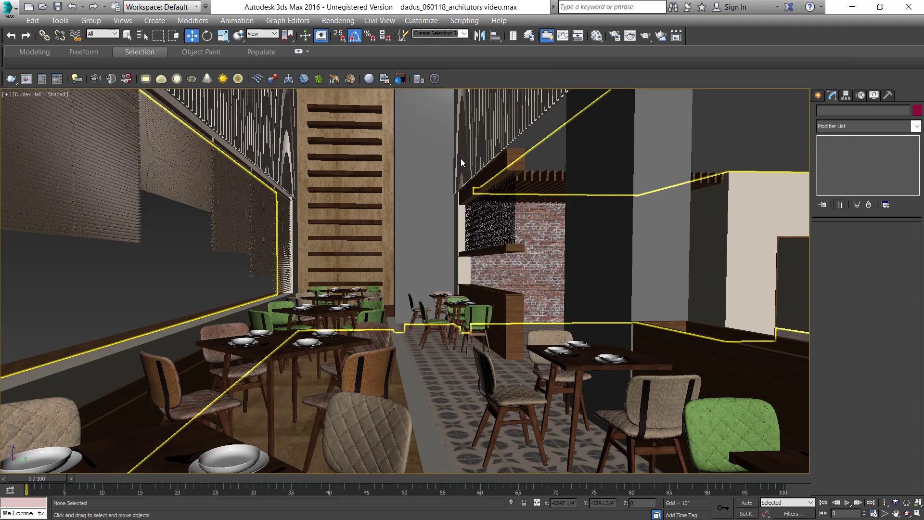
drag(147, 14, 678, 116)
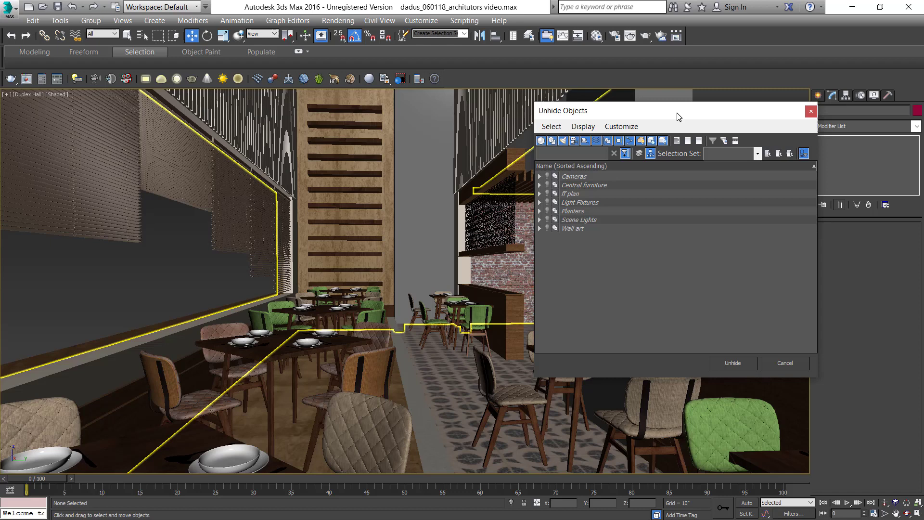
click(578, 186)
drag(636, 111, 130, 106)
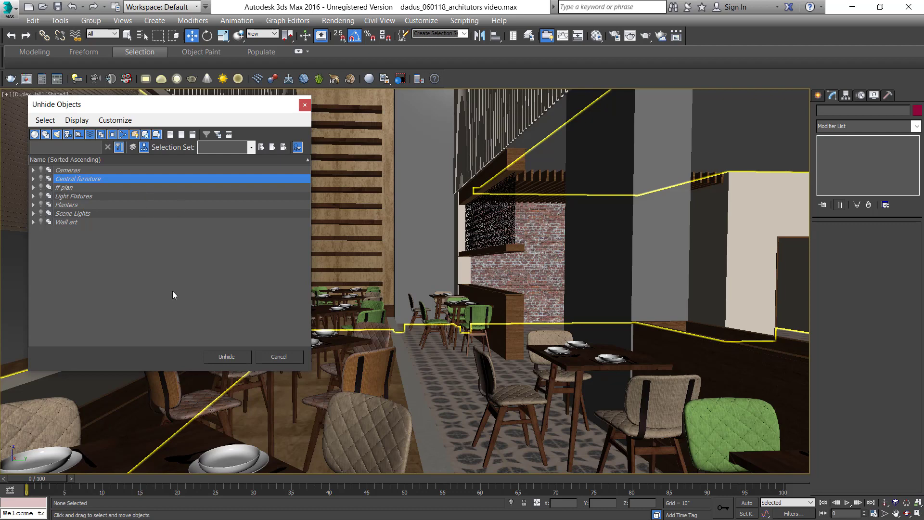
click(227, 359)
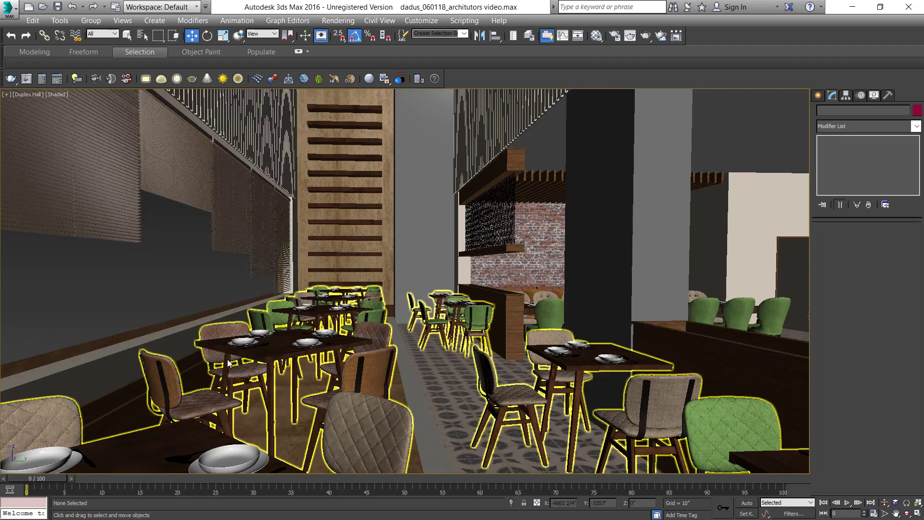
View the furnished interior through the Central Sitting camera and the Kitchen Facing camera
click(21, 94)
mouse_move(75, 111)
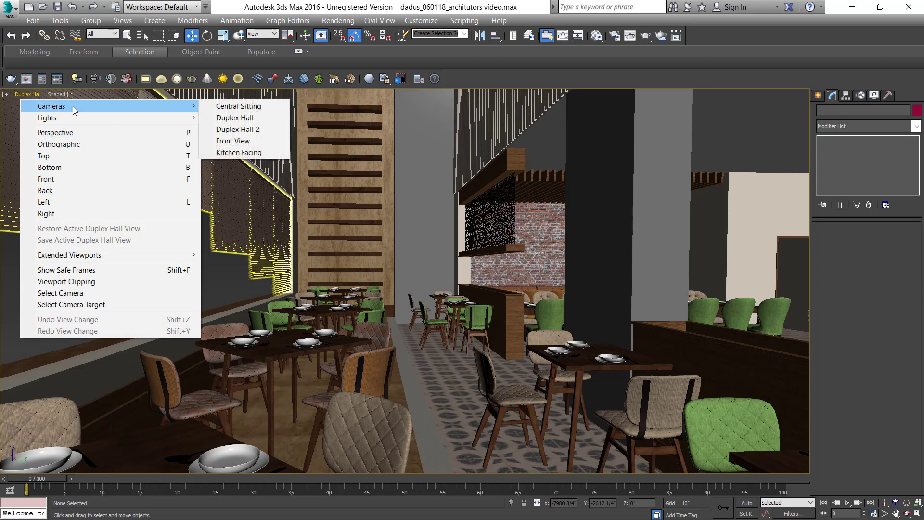
click(230, 107)
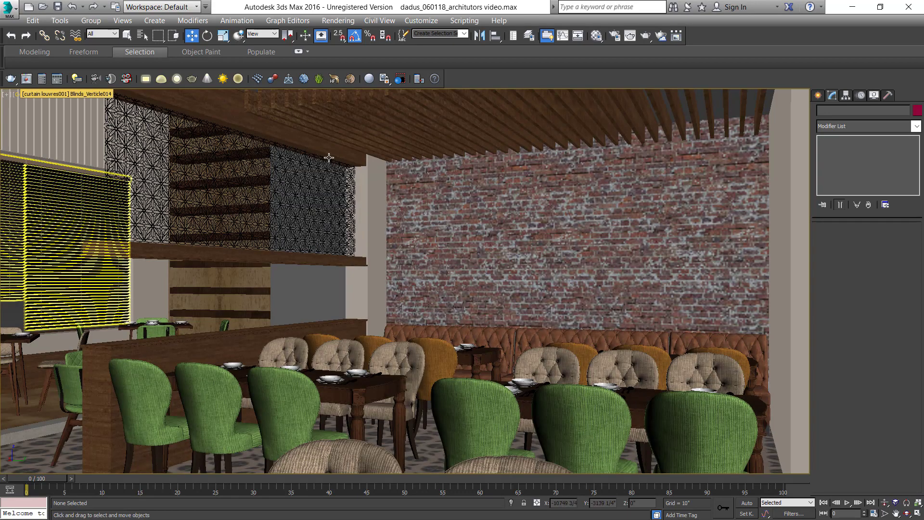
click(39, 94)
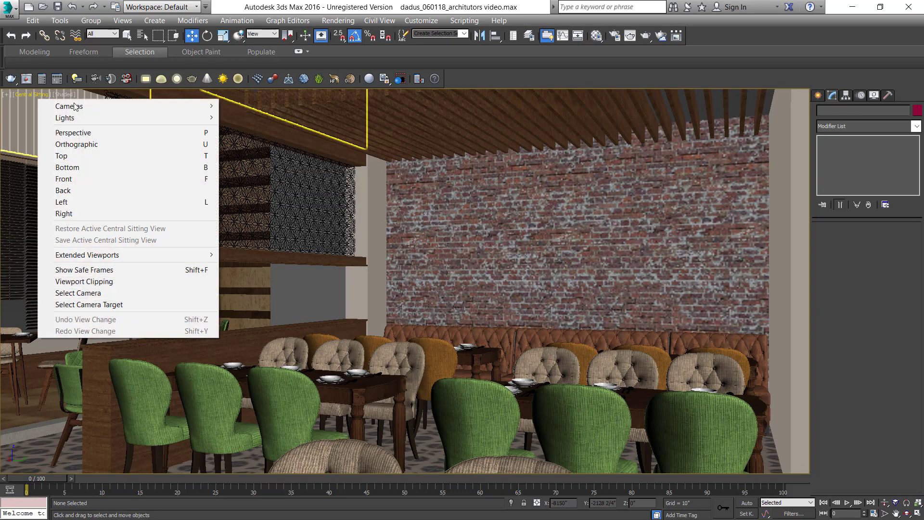
mouse_move(81, 107)
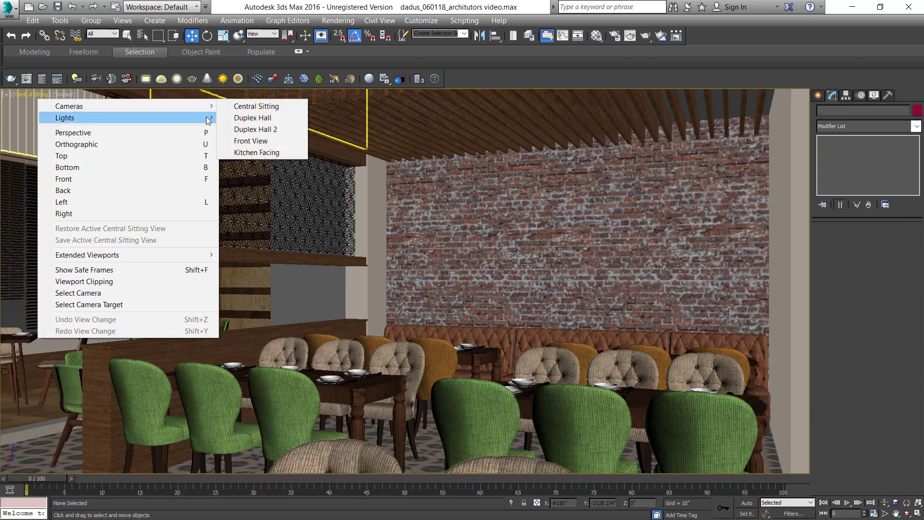
click(260, 152)
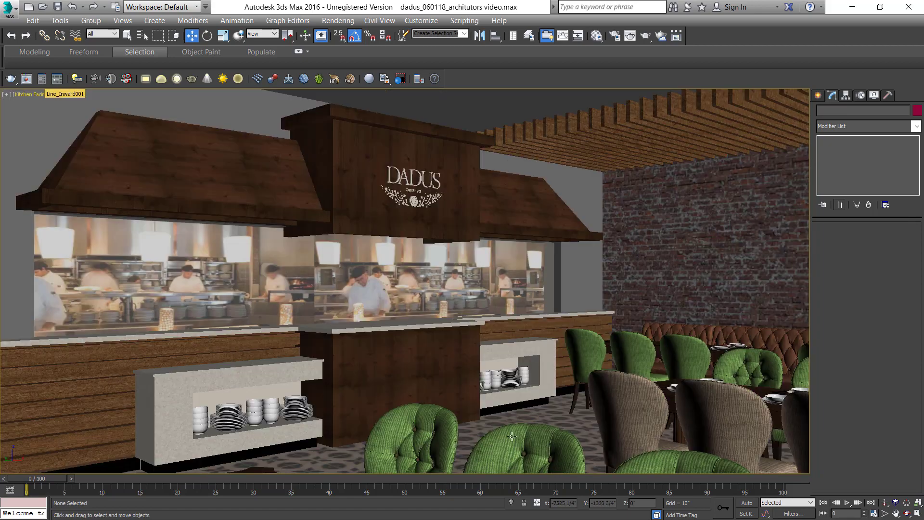
Return the viewport from the kitchen view to the Central Sitting camera
right_click(333, 248)
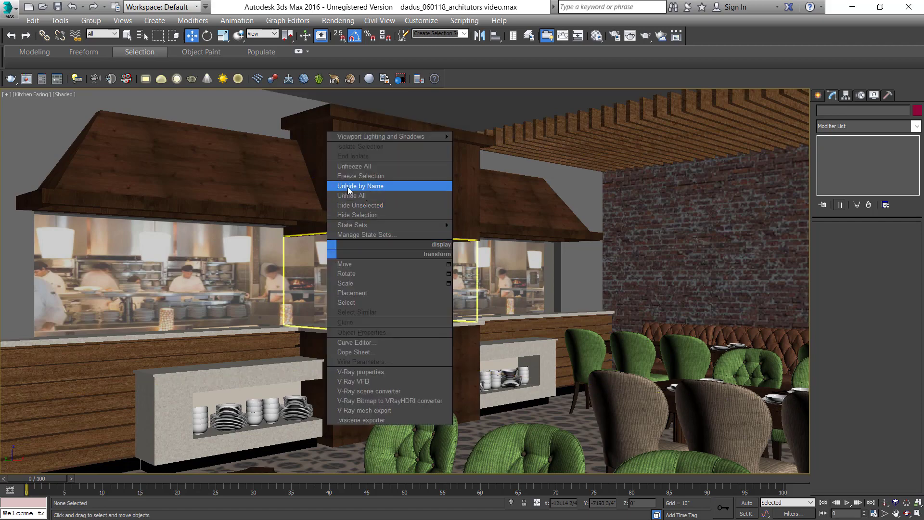
click(49, 96)
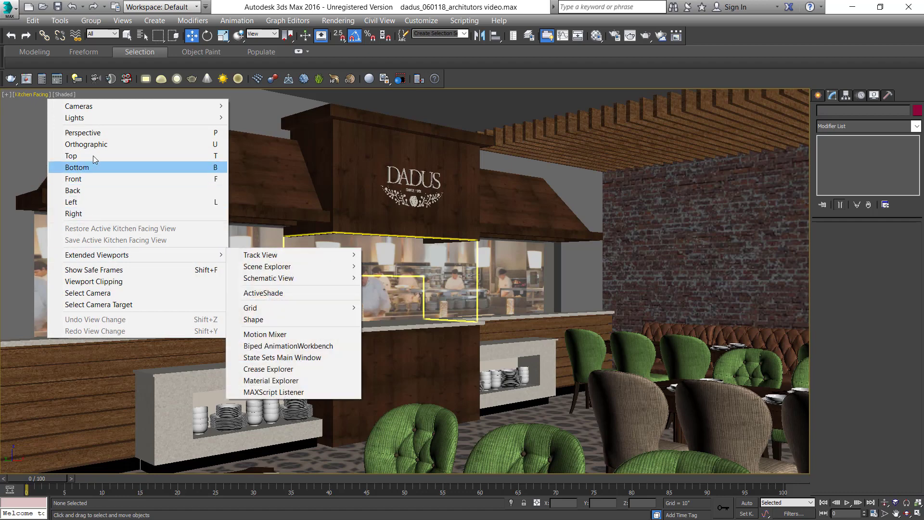
mouse_move(94, 110)
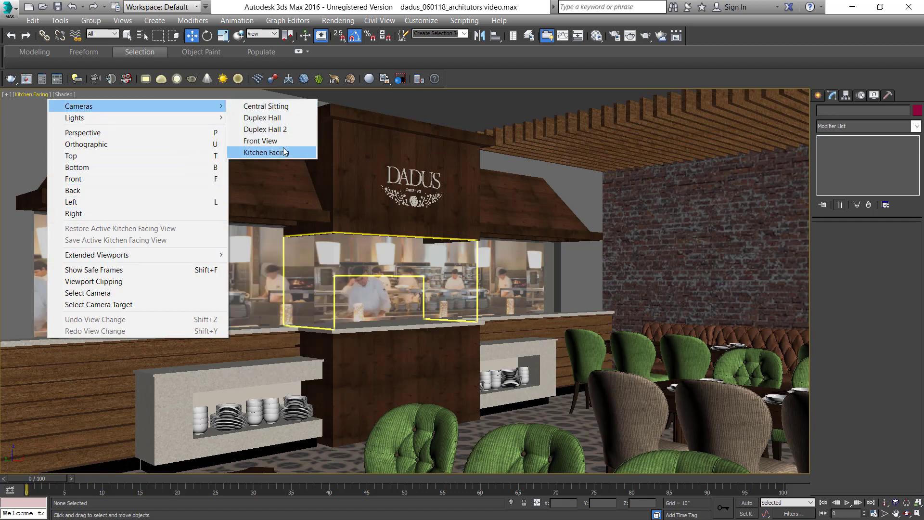
click(277, 107)
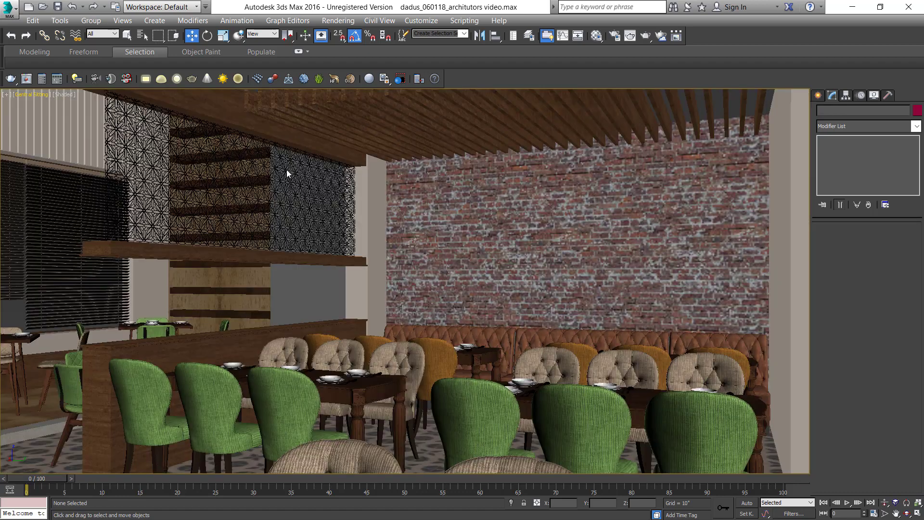
Unhide the Wall art group by name
right_click(376, 219)
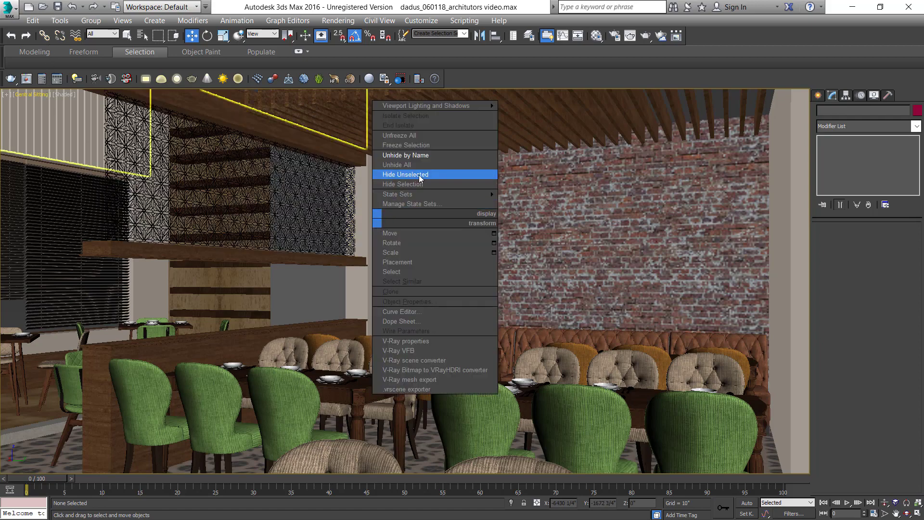
click(418, 155)
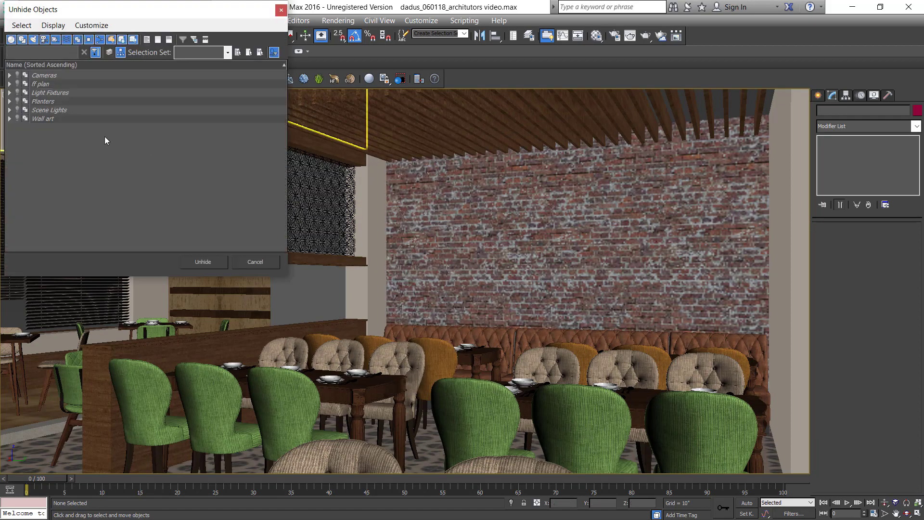
click(47, 120)
click(202, 262)
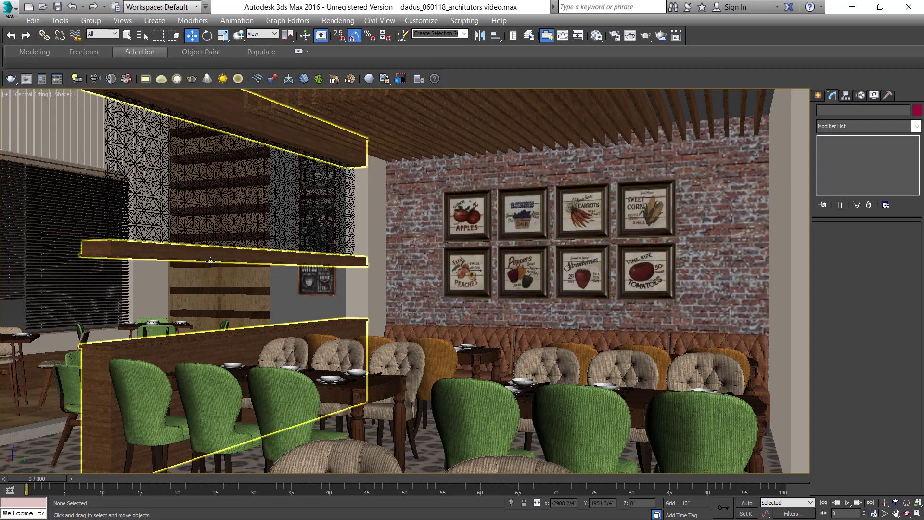
Unhide the Planters group by name
click(443, 240)
right_click(441, 240)
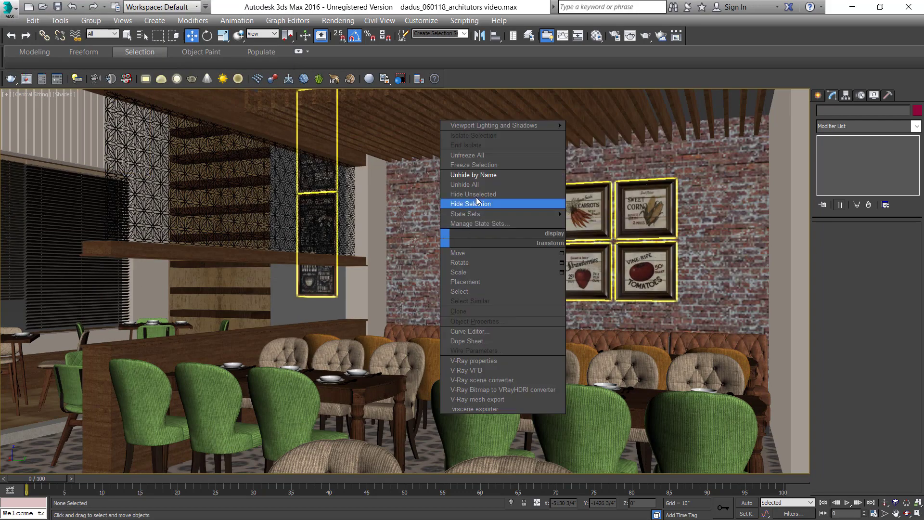
click(474, 175)
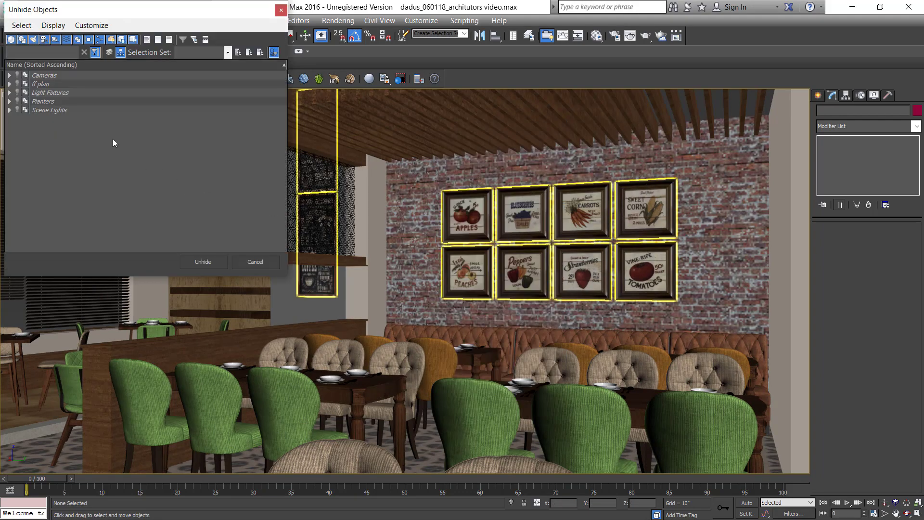
click(52, 101)
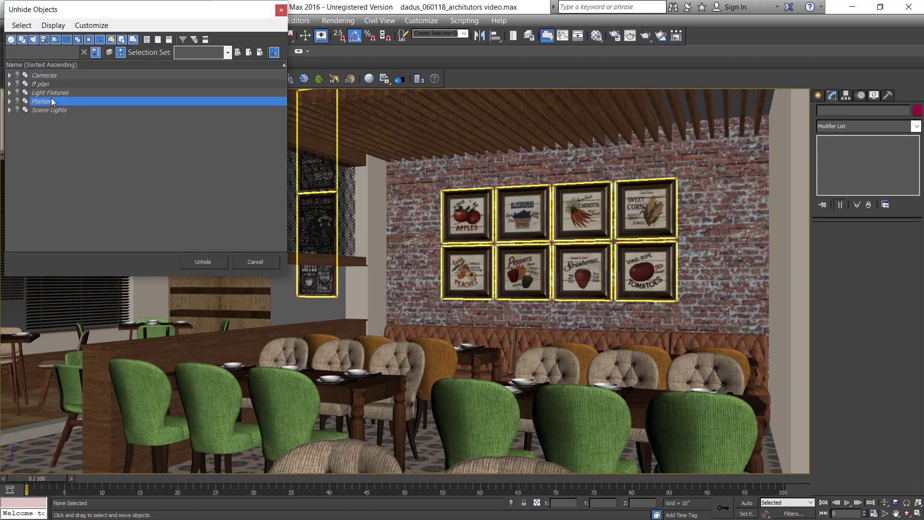
click(203, 262)
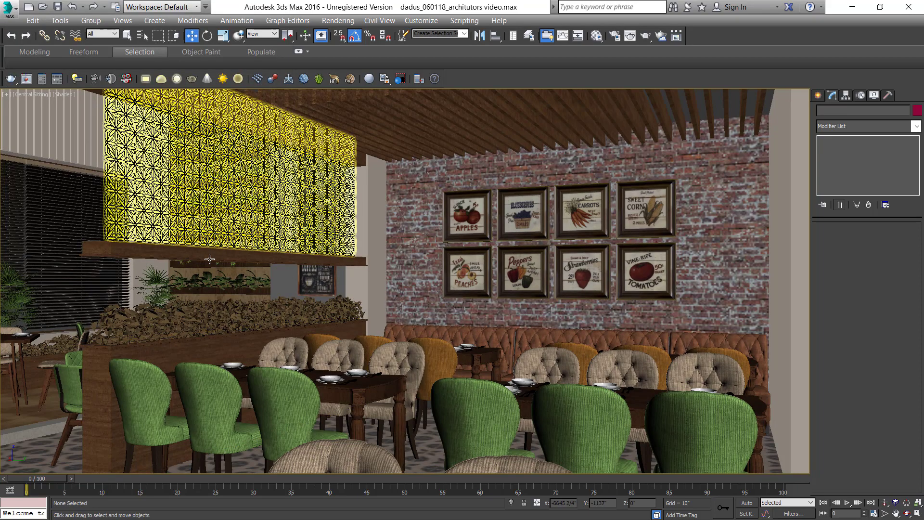
View the wall art and planters through the Duplex Hall camera
click(33, 94)
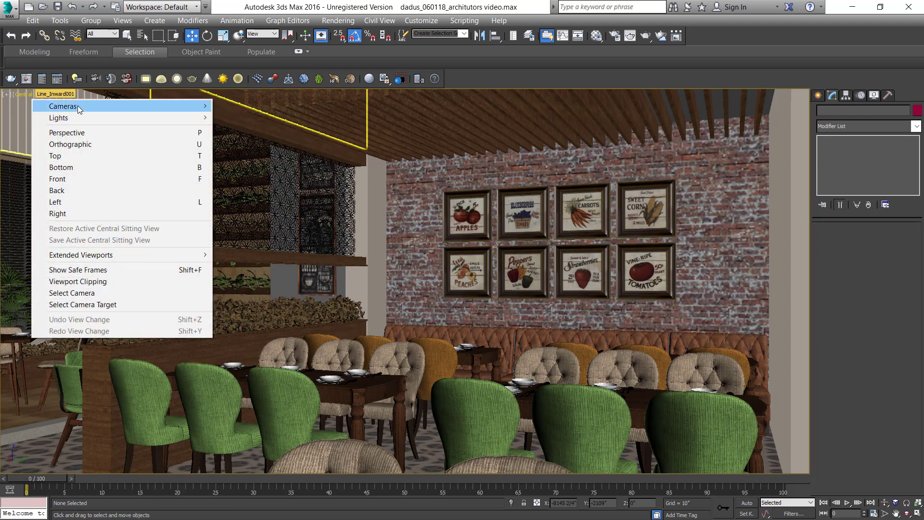
mouse_move(183, 105)
click(237, 119)
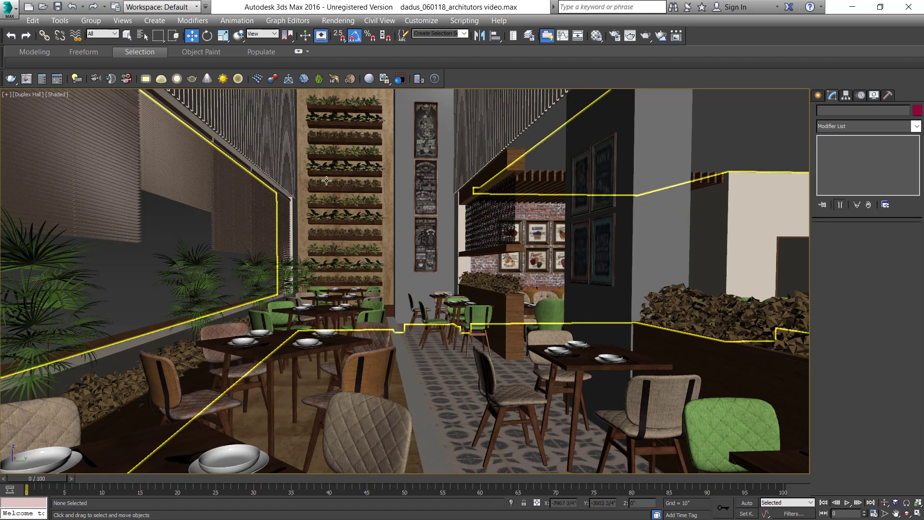
Unhide the Light Fixtures group by name in the Duplex Hall view
right_click(212, 181)
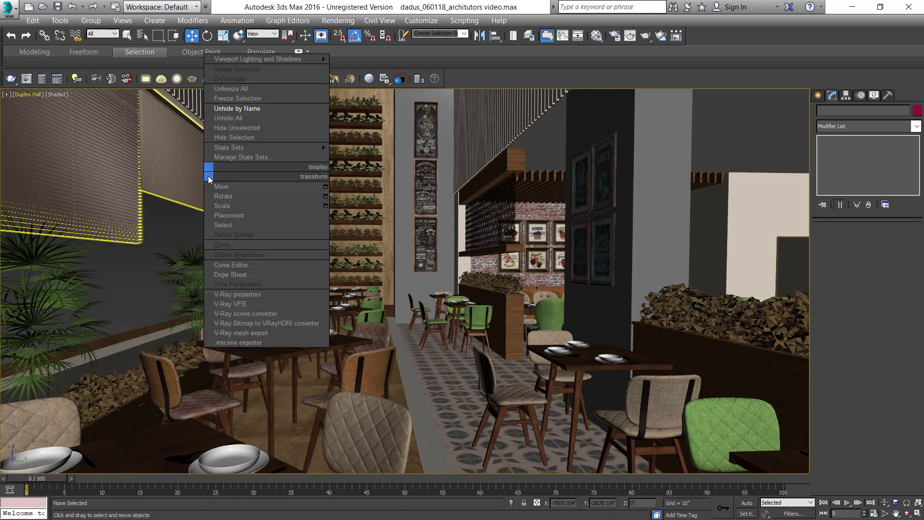
click(253, 110)
drag(115, 14, 581, 110)
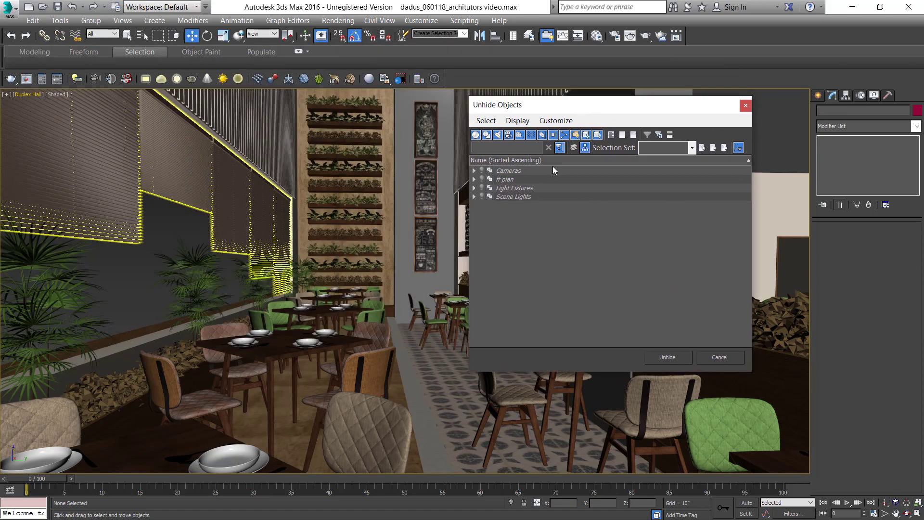
click(539, 188)
click(668, 357)
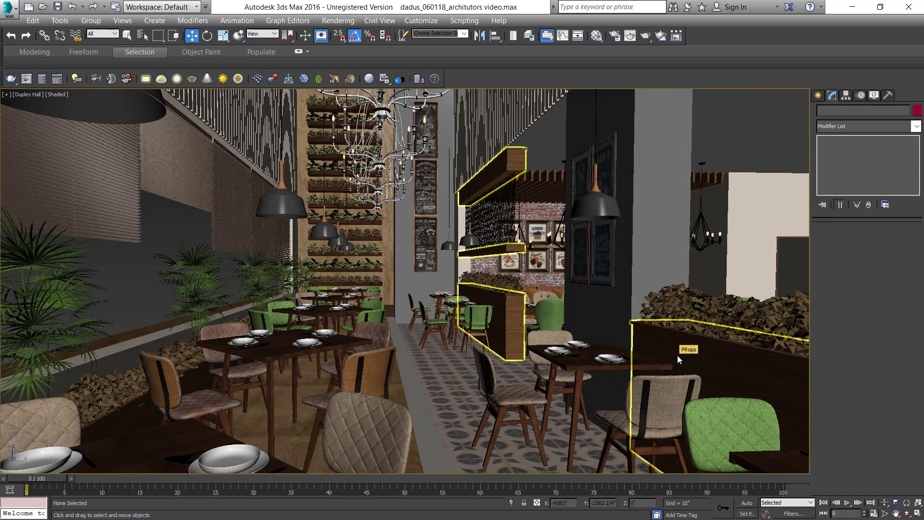
Restore the four-viewport layout and unhide the Cameras group by name
click(917, 514)
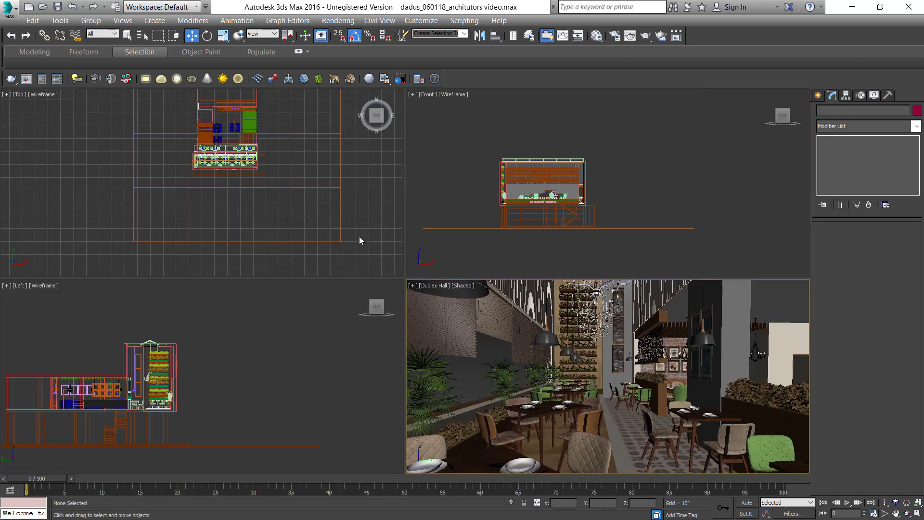
right_click(146, 141)
click(173, 74)
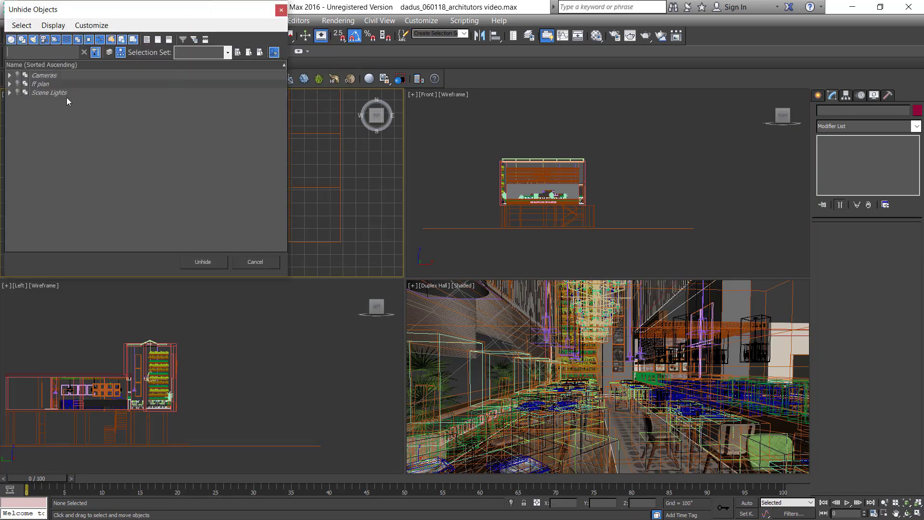
click(57, 76)
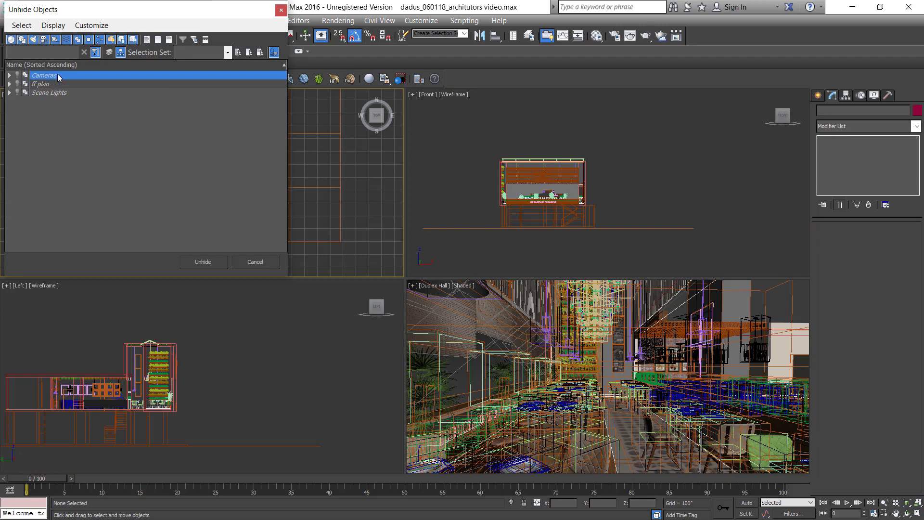
click(201, 262)
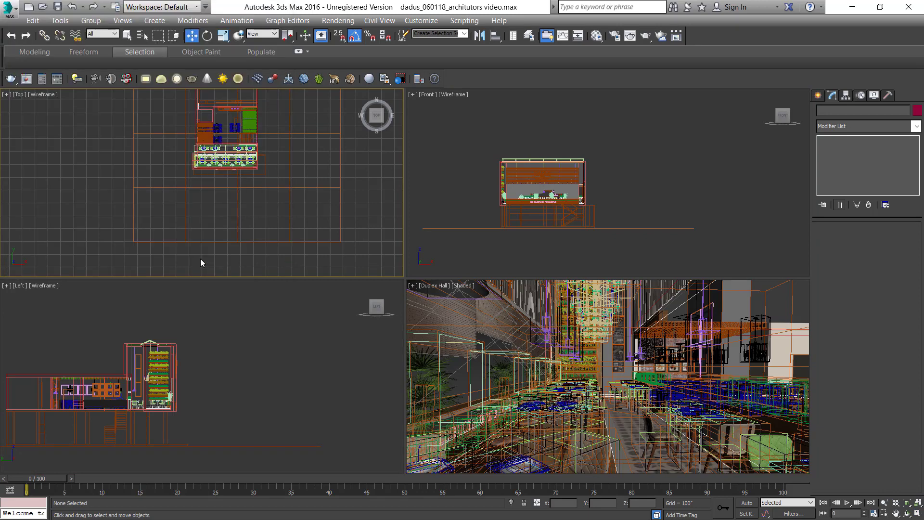
Open the Cameras group and restrict the selection filter to Cameras
click(179, 226)
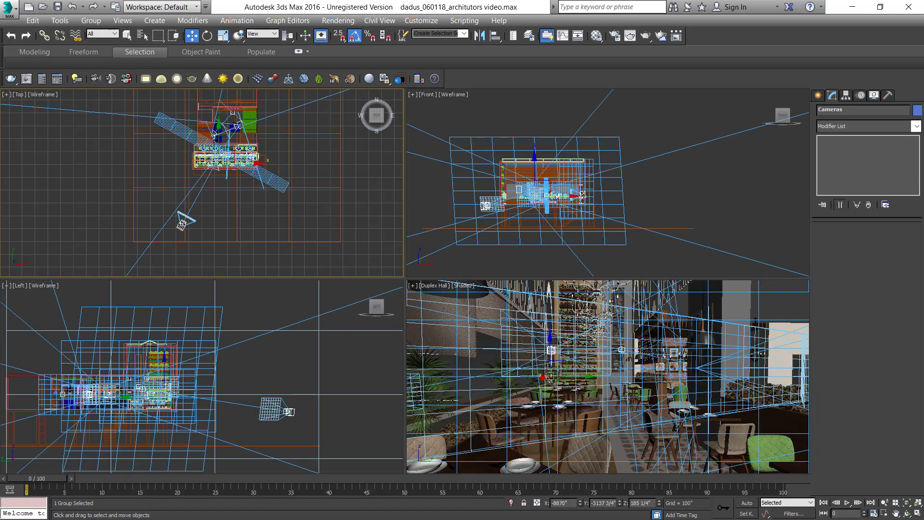
click(264, 200)
middle_drag(263, 176, 280, 220)
scroll(281, 221, up, 3)
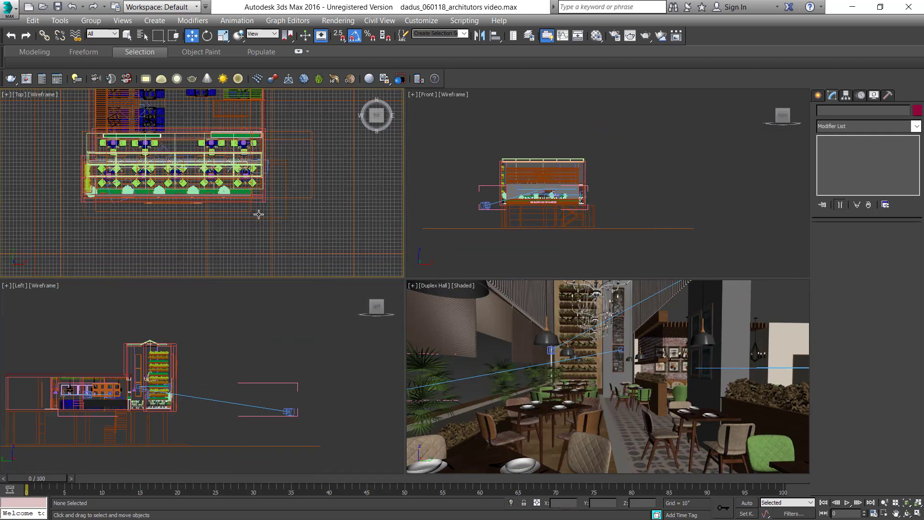
scroll(251, 203, up, 5)
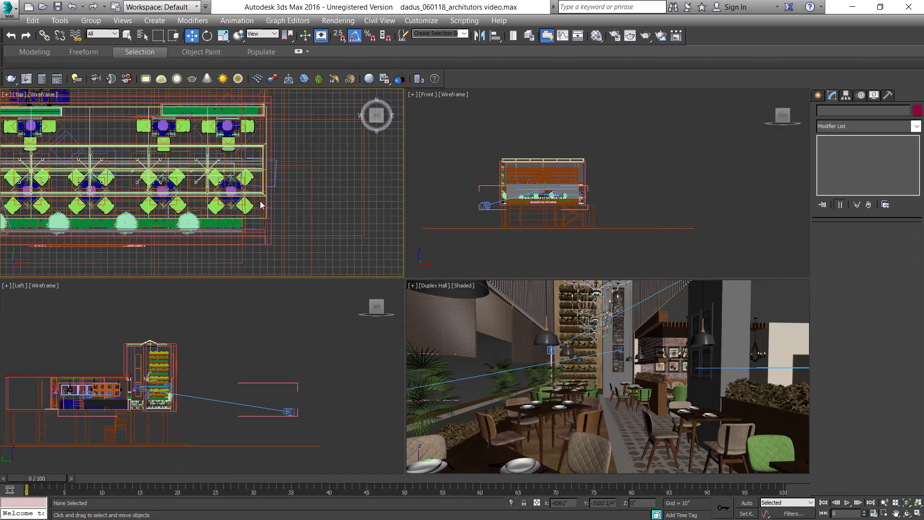
middle_drag(260, 212, 269, 238)
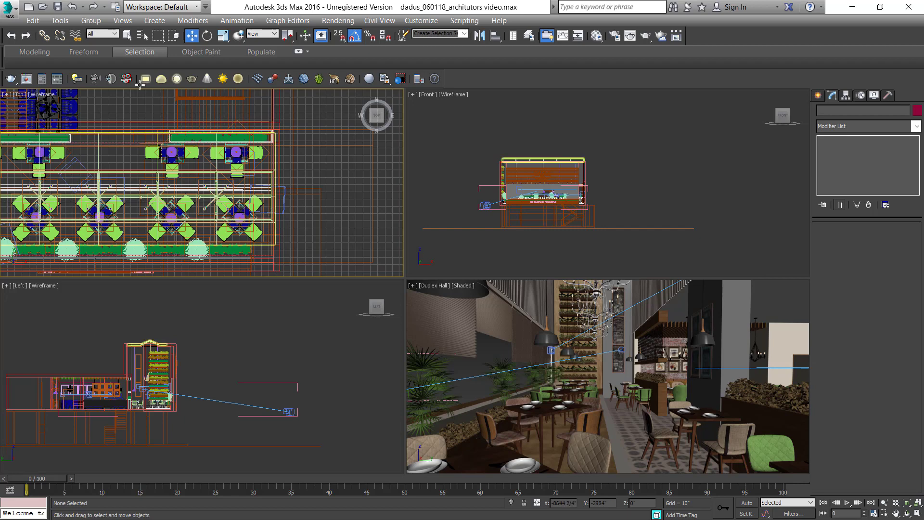
click(103, 33)
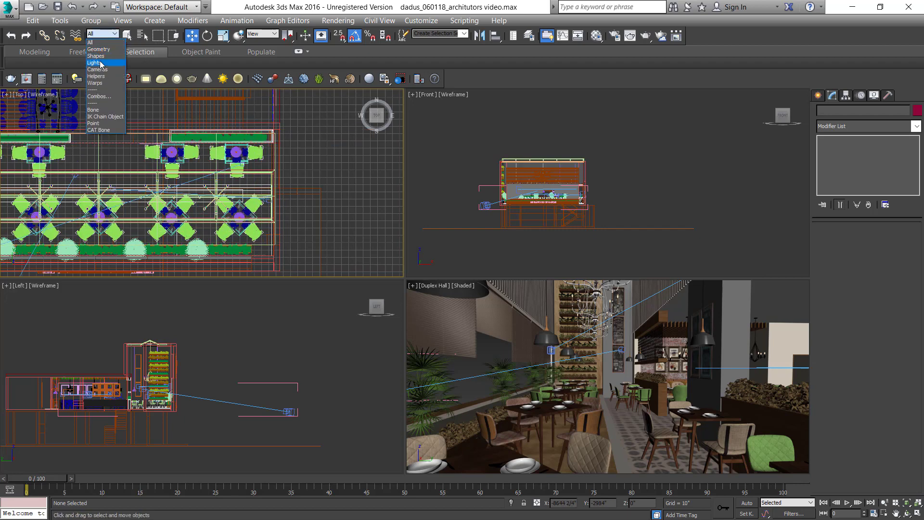
click(101, 70)
Select the Duplex Hall camera in the Top view and review its VRayPhysicalCamera parameters
click(271, 200)
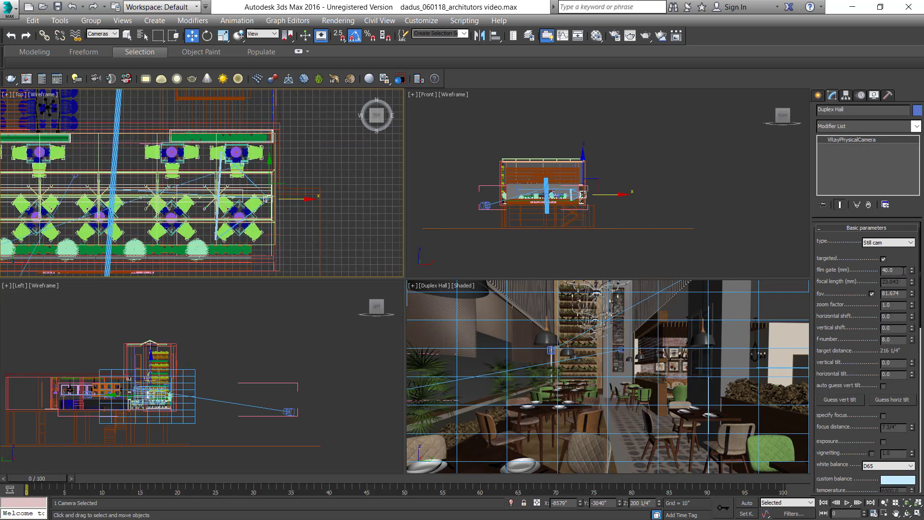
drag(851, 372, 843, 278)
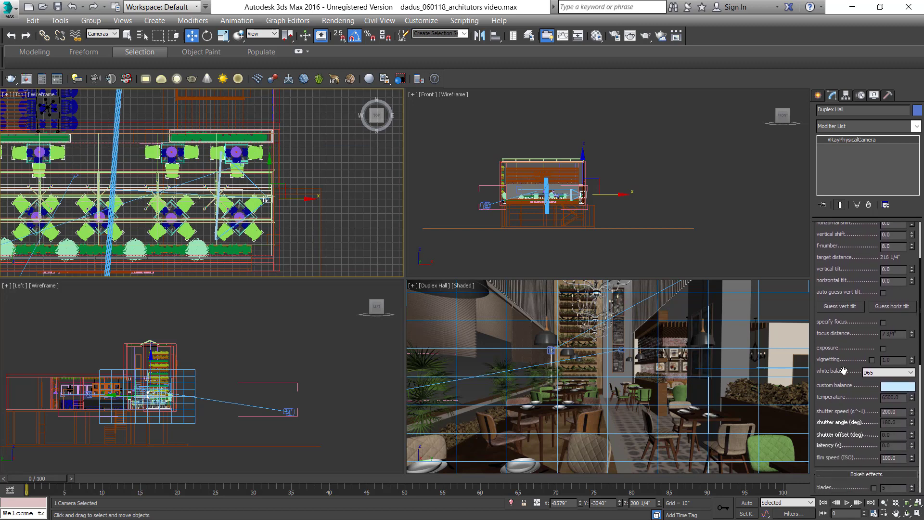
scroll(845, 379, down, 5)
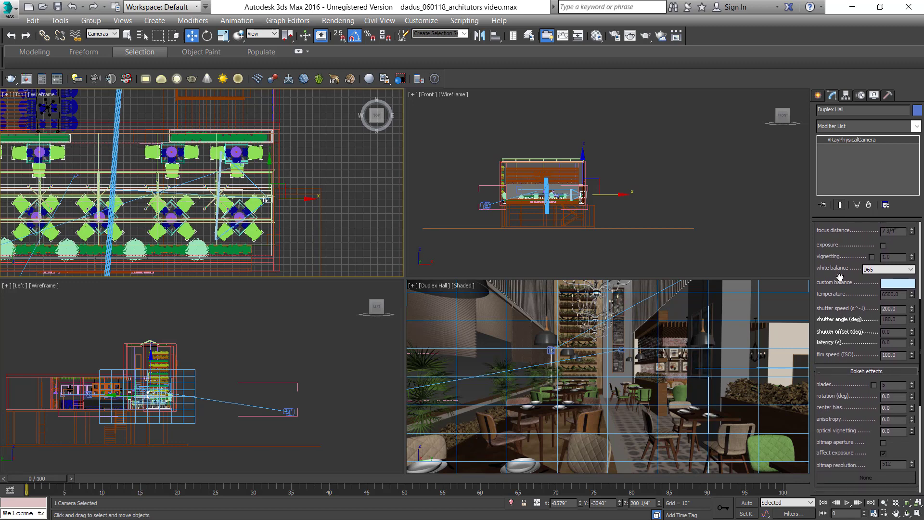
drag(840, 405, 840, 210)
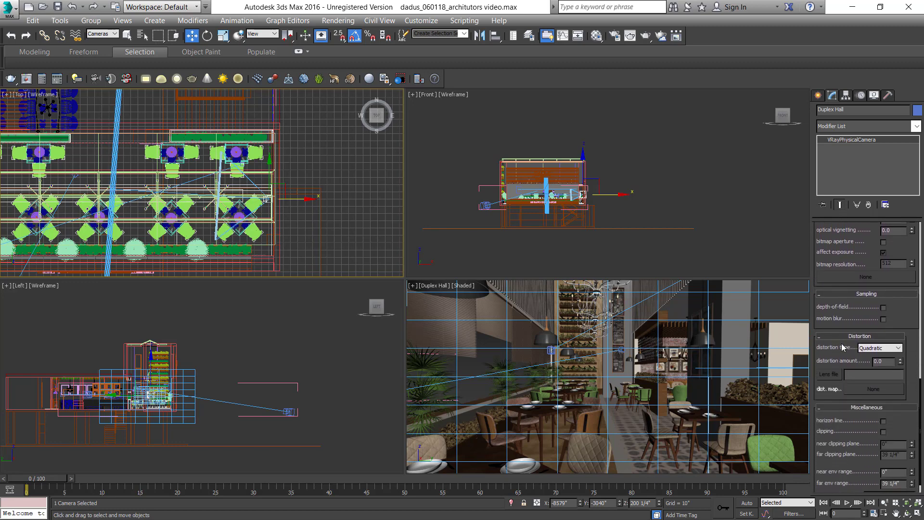
drag(841, 351, 831, 410)
drag(849, 304, 866, 462)
drag(842, 355, 858, 361)
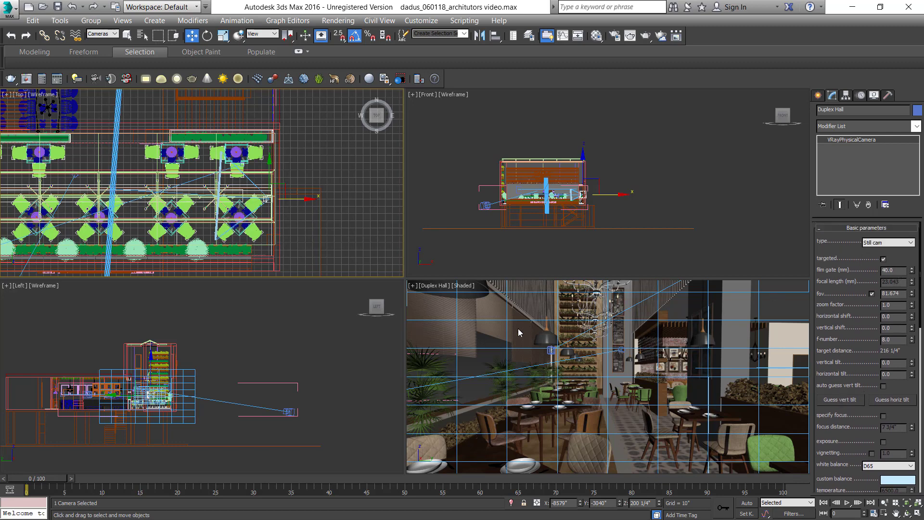
Select the Duplex Hall 2 camera in the Top view and switch the shaded viewport to it
scroll(357, 216, down, 3)
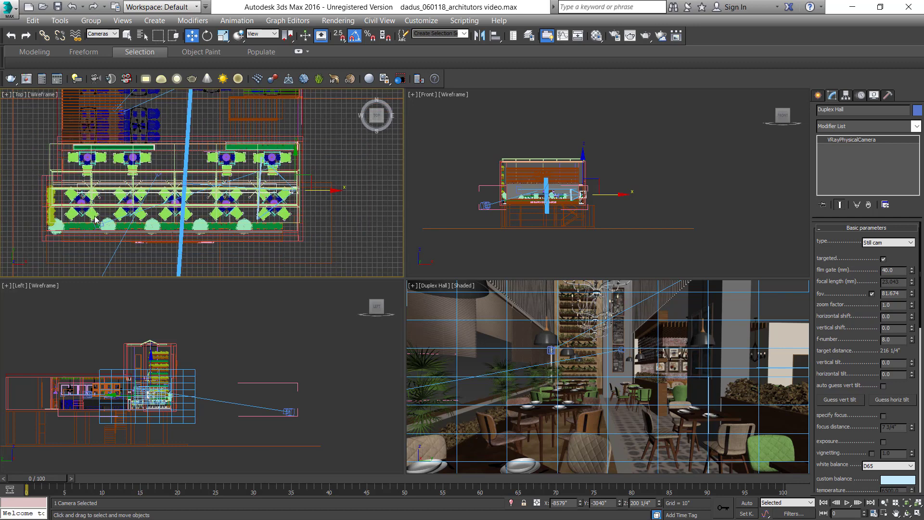
click(99, 223)
click(100, 223)
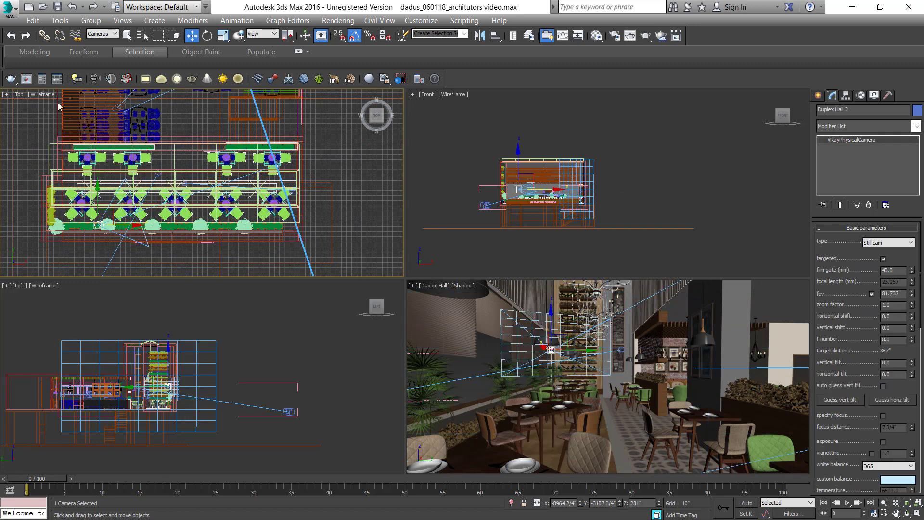
click(442, 286)
click(435, 288)
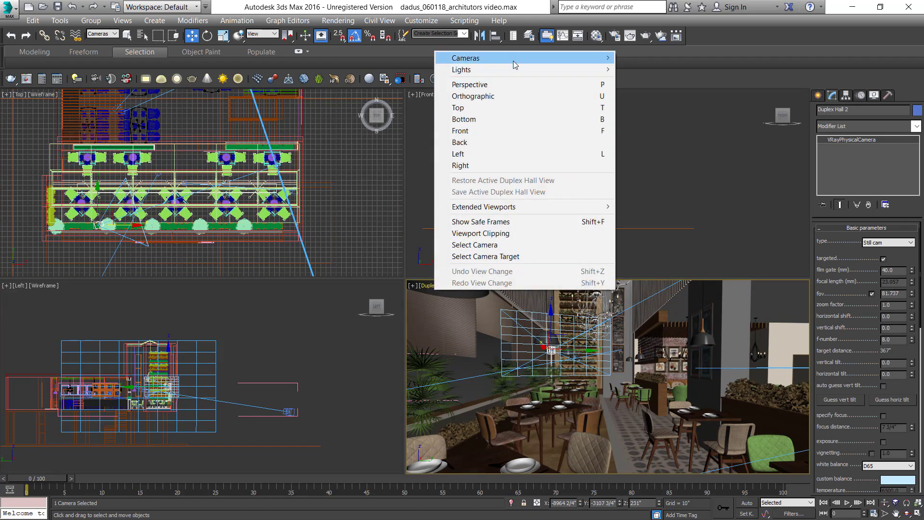
mouse_move(513, 60)
click(660, 81)
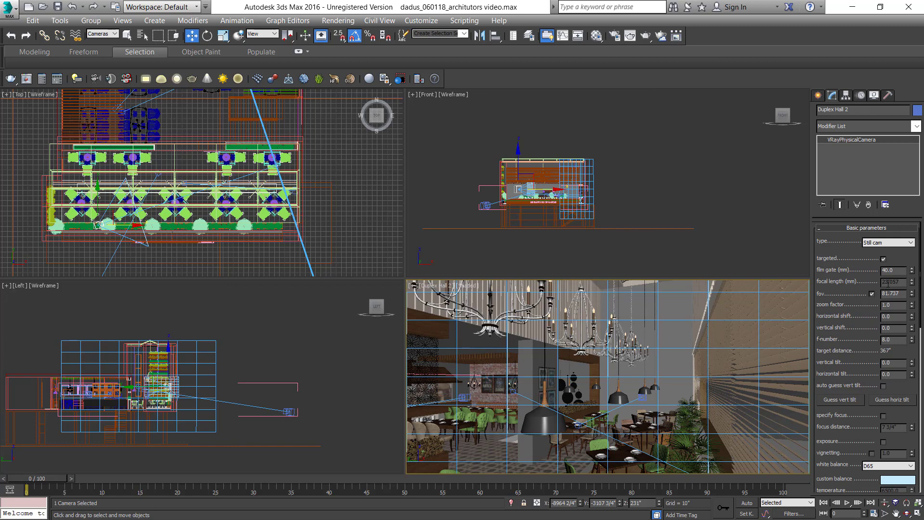
Examine the Duplex Hall 2 camera's lens, exposure, white balance and film speed parameters
scroll(842, 363, down, 8)
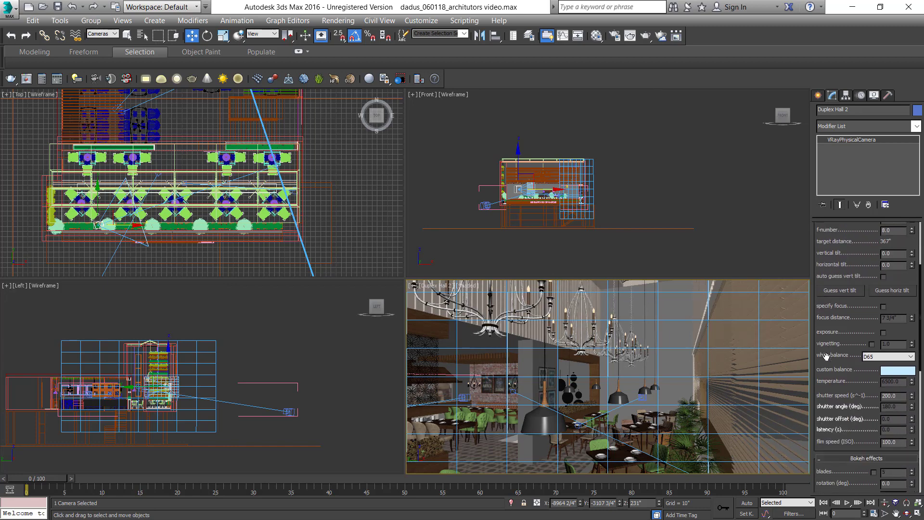
drag(834, 421, 837, 301)
drag(833, 393, 843, 451)
drag(840, 297, 838, 455)
drag(841, 282, 836, 362)
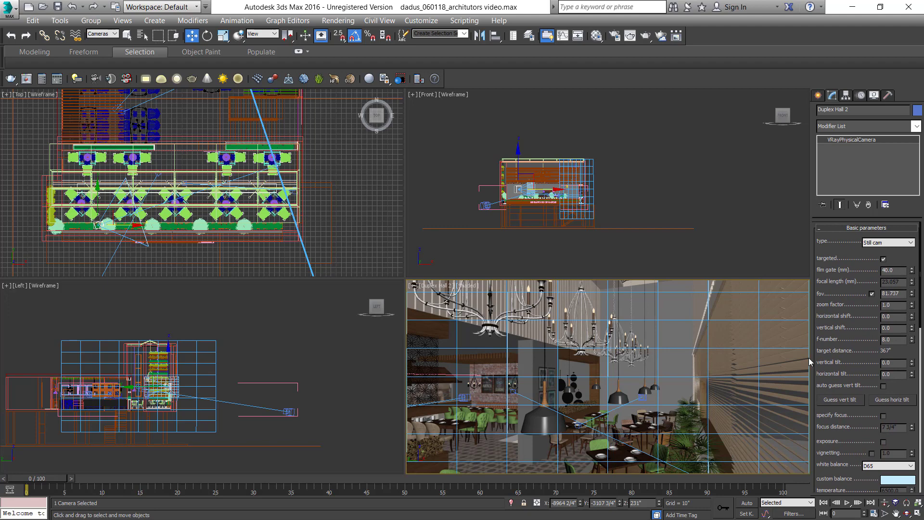
Preview the Kitchen Facing camera and switch the shaded viewport to the Central Sitting camera
click(441, 288)
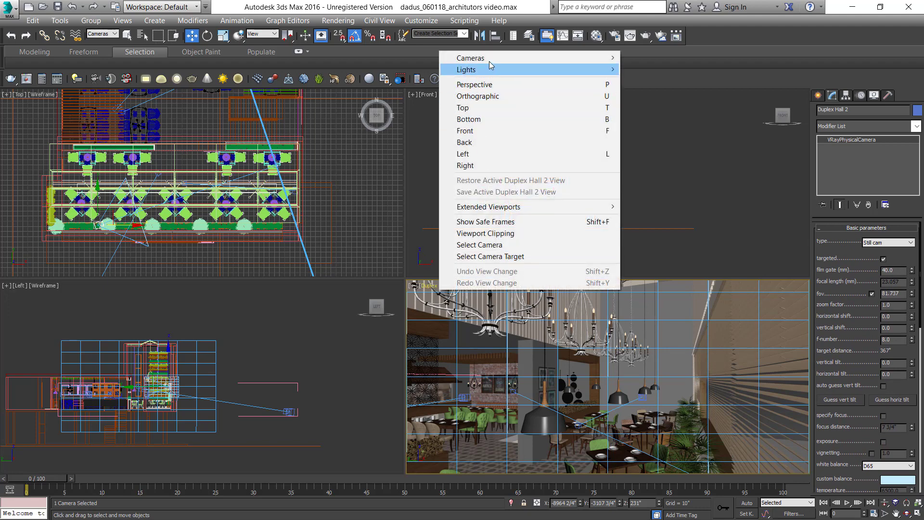
mouse_move(620, 69)
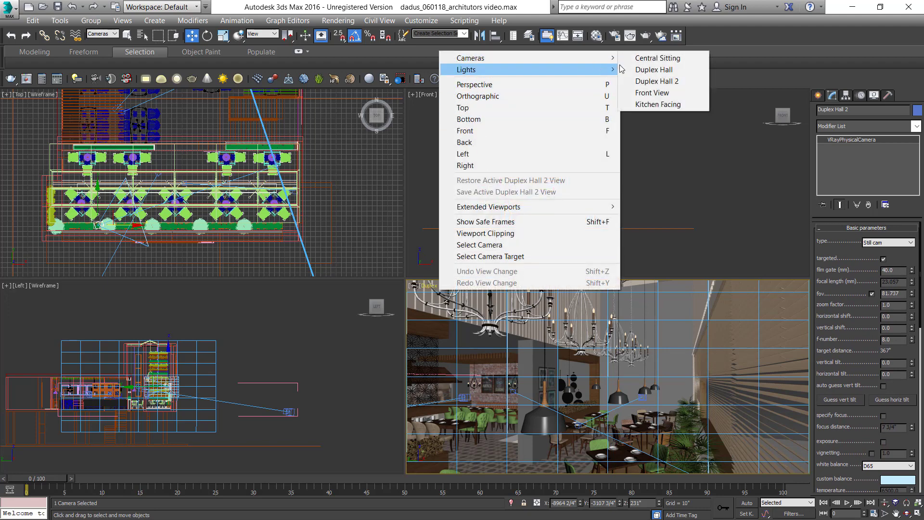
click(655, 105)
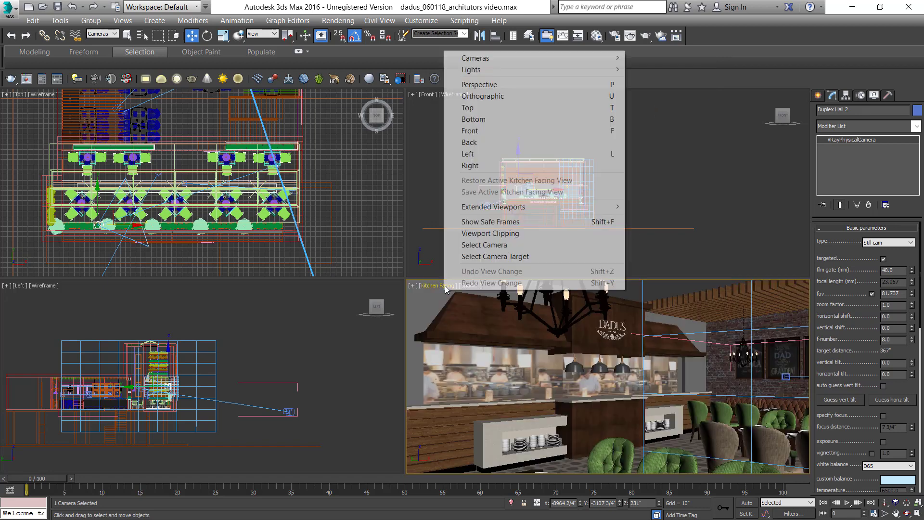
mouse_move(590, 62)
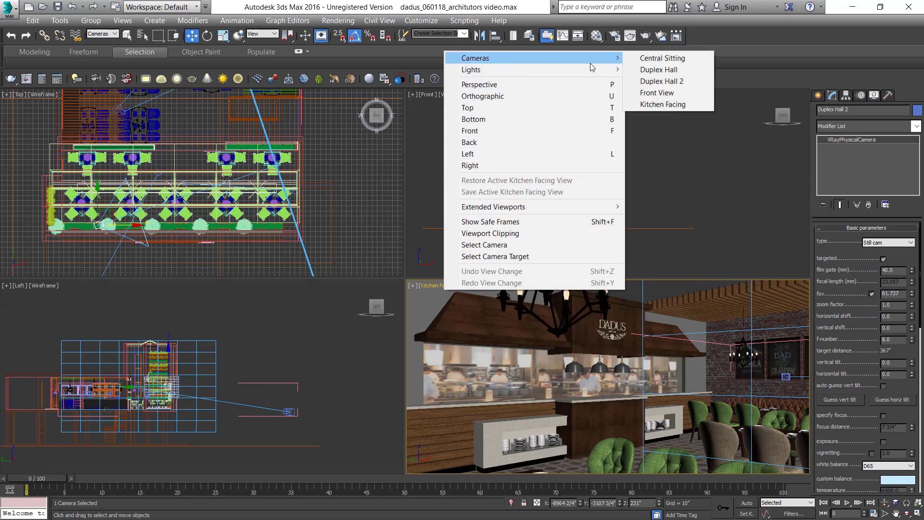
click(662, 58)
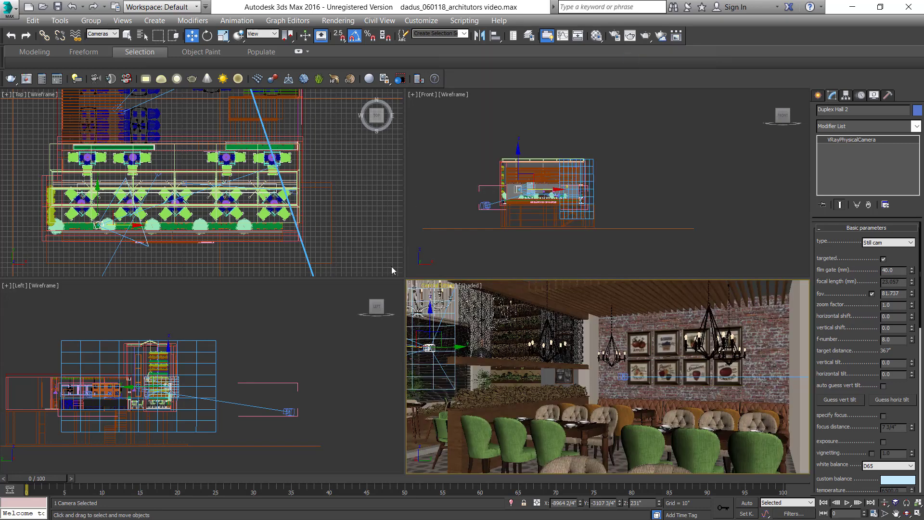
Select the Central Sitting camera among the dining tables in the Top view and review its parameters
click(369, 223)
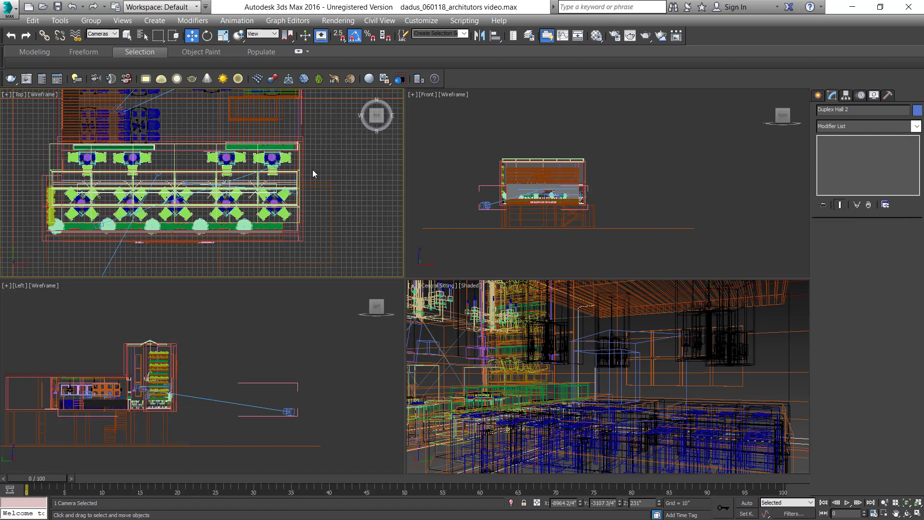
scroll(313, 170, down, 2)
middle_drag(313, 172, 325, 251)
scroll(224, 206, up, 4)
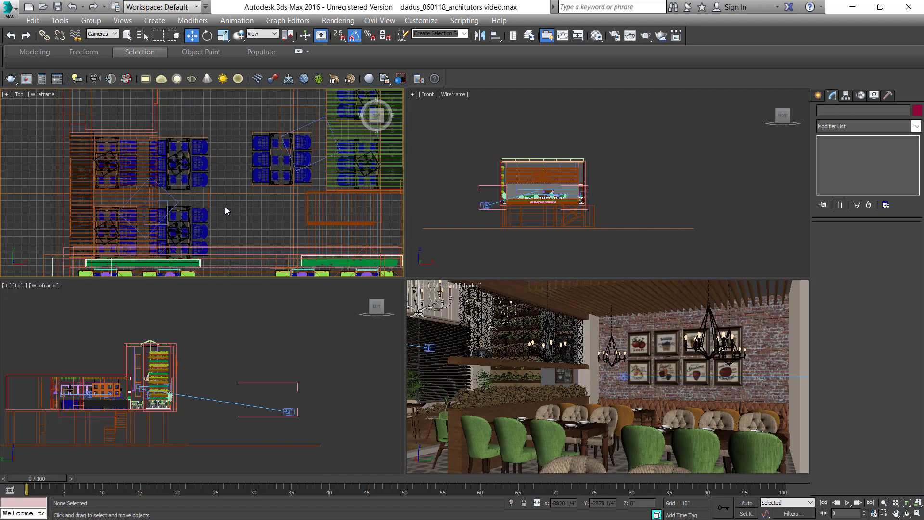
click(312, 143)
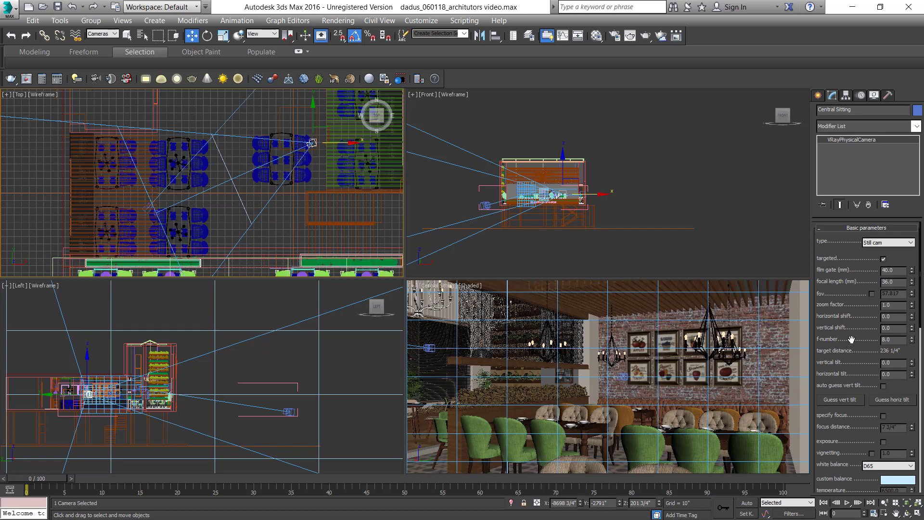
scroll(847, 371, down, 8)
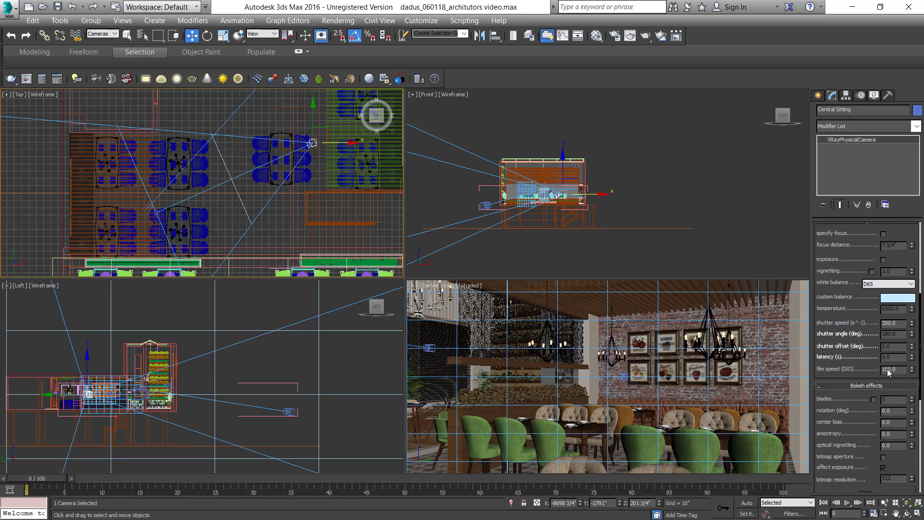
scroll(815, 247, down, 7)
scroll(815, 247, up, 6)
Close the Cameras group and hide it
click(99, 20)
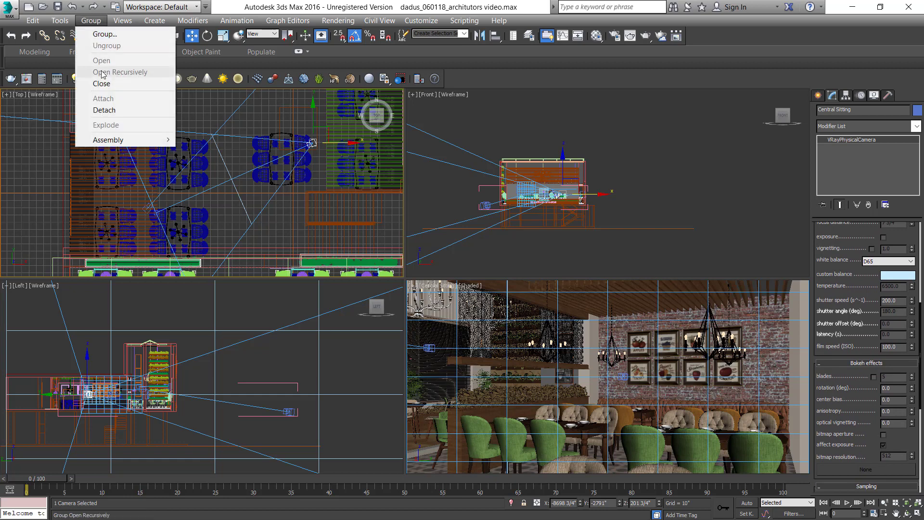
click(94, 85)
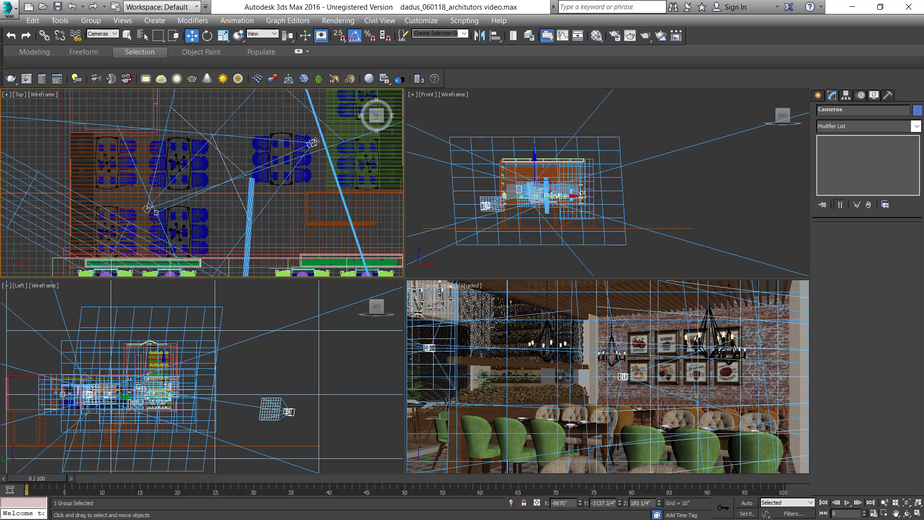
right_click(313, 140)
click(351, 103)
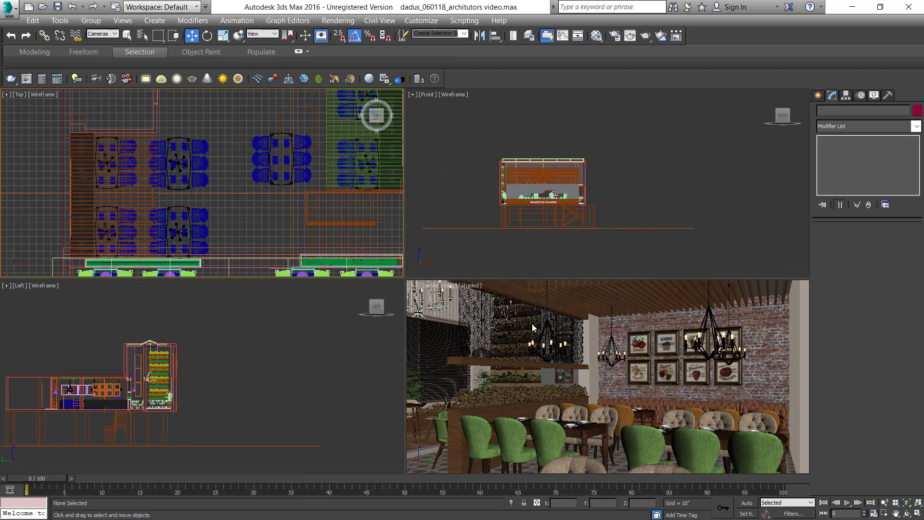
Maximize the Central Sitting camera viewport and unhide the Scene Lights group by name
middle_drag(532, 325, 533, 325)
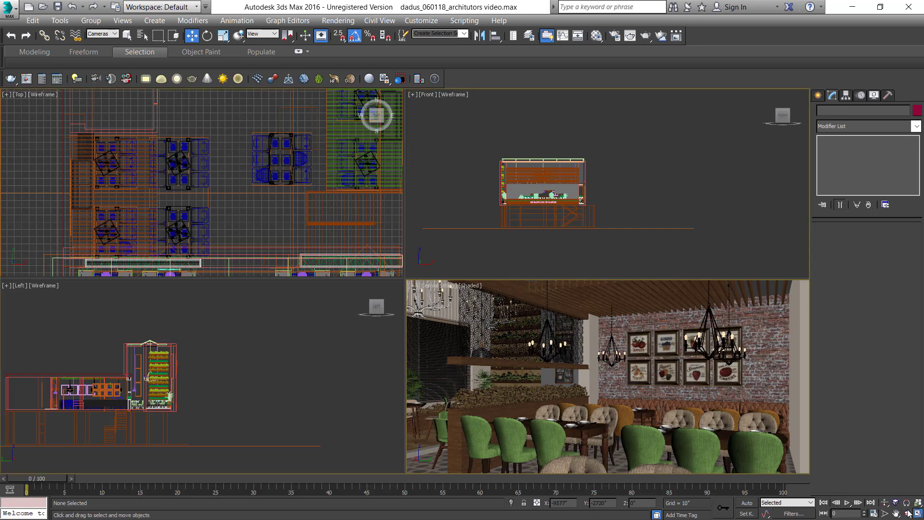
click(916, 513)
right_click(353, 229)
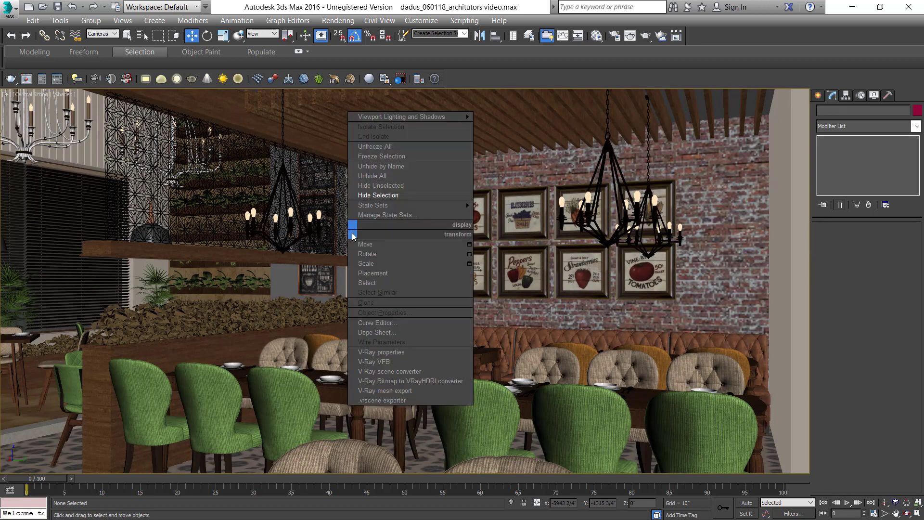
click(404, 169)
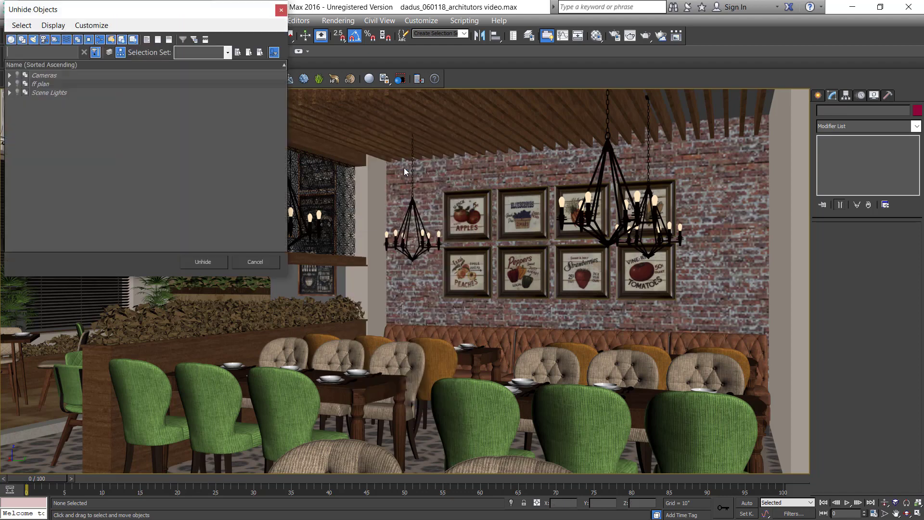
drag(196, 17, 499, 43)
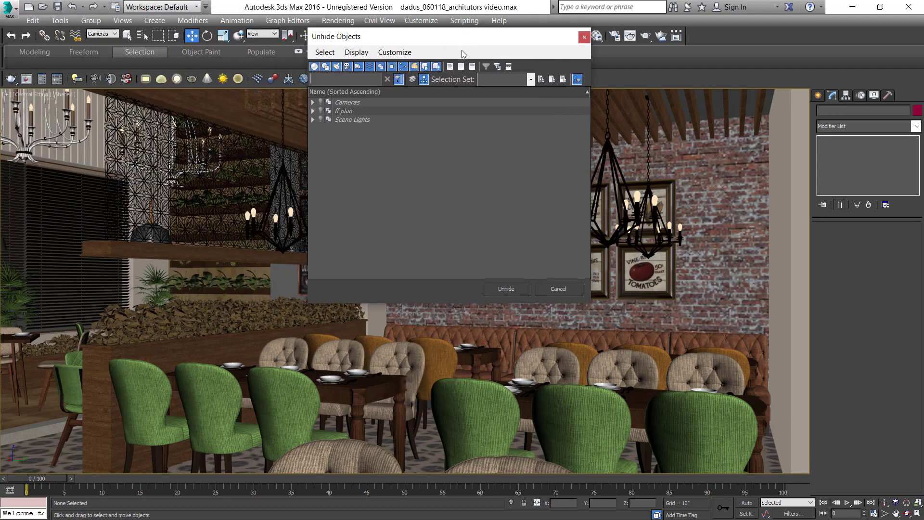
click(333, 119)
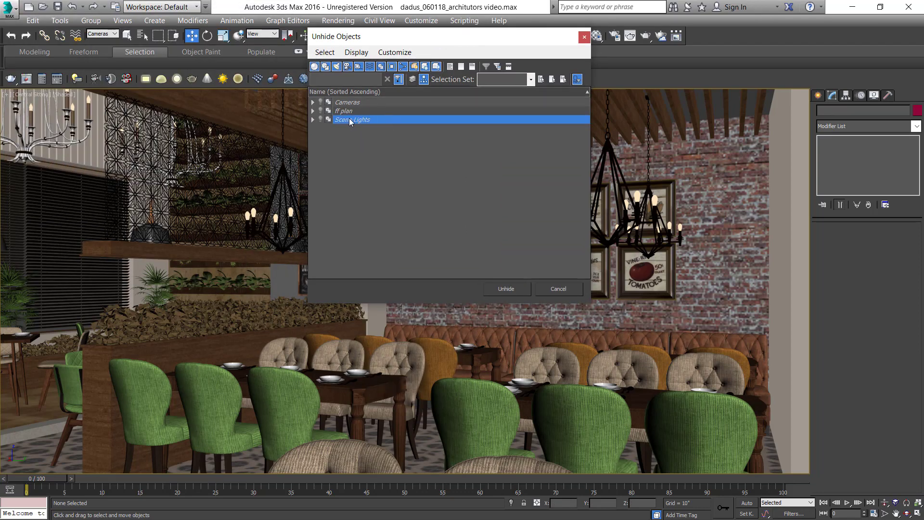
click(516, 290)
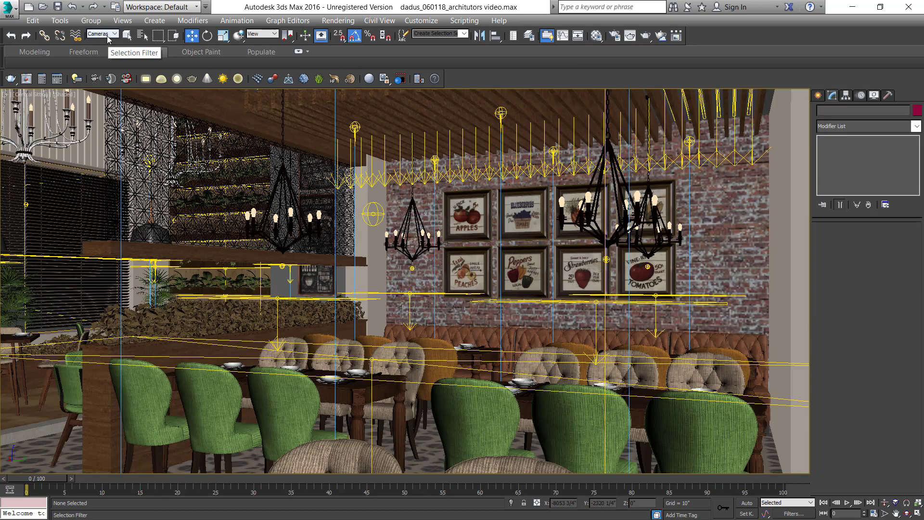
Set the selection filter to Lights and open the Scene Lights group
click(107, 35)
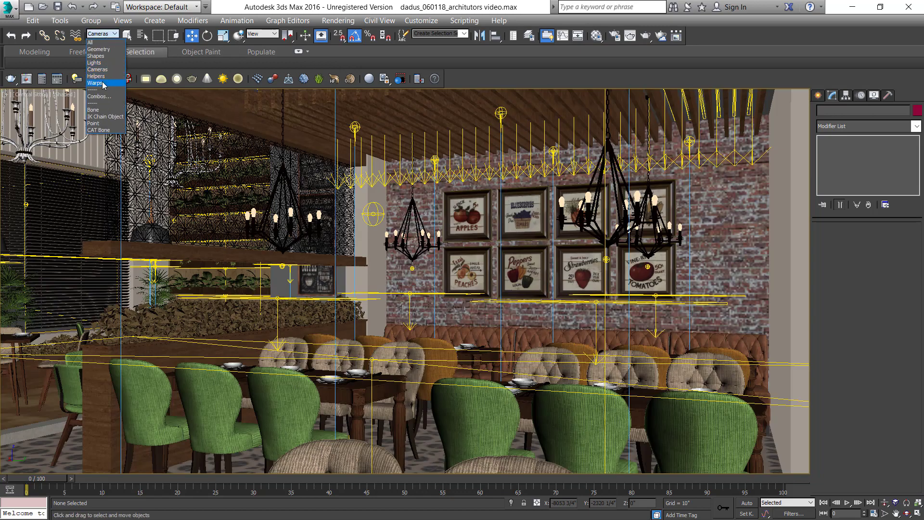
click(97, 63)
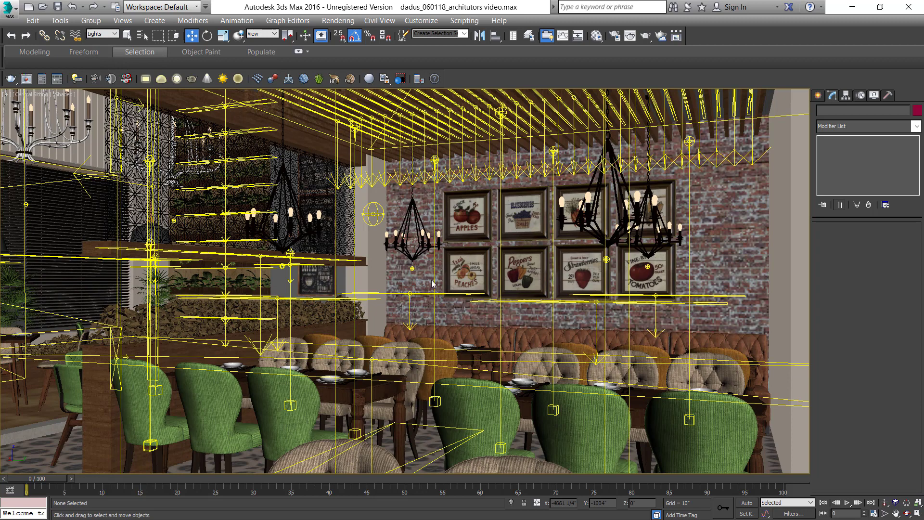
click(294, 146)
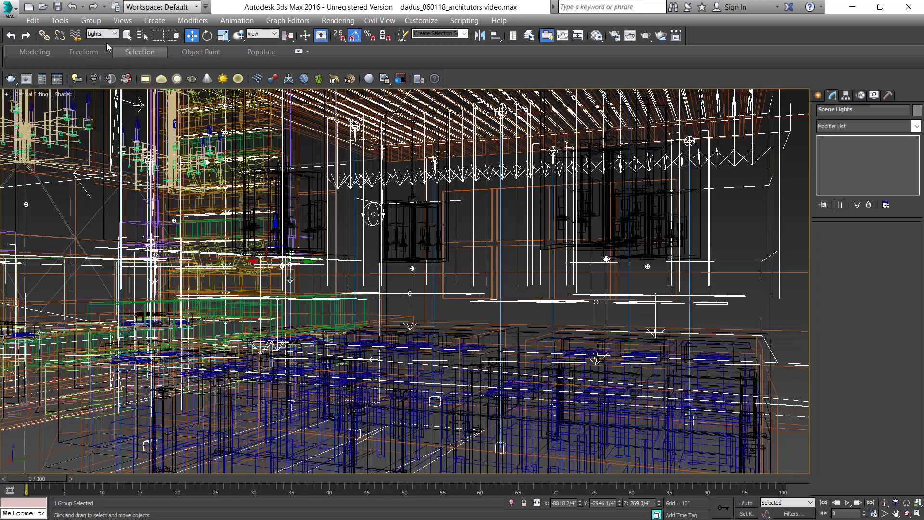
click(107, 34)
click(97, 20)
click(95, 23)
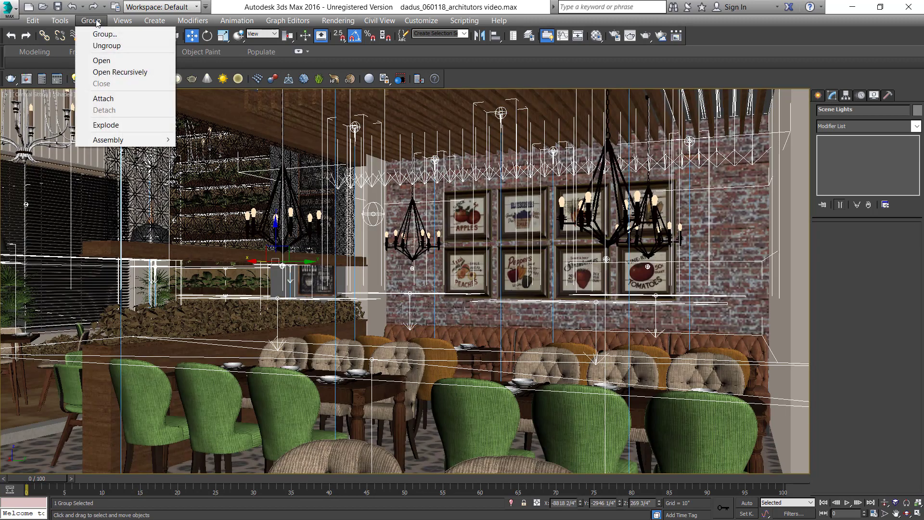
click(102, 60)
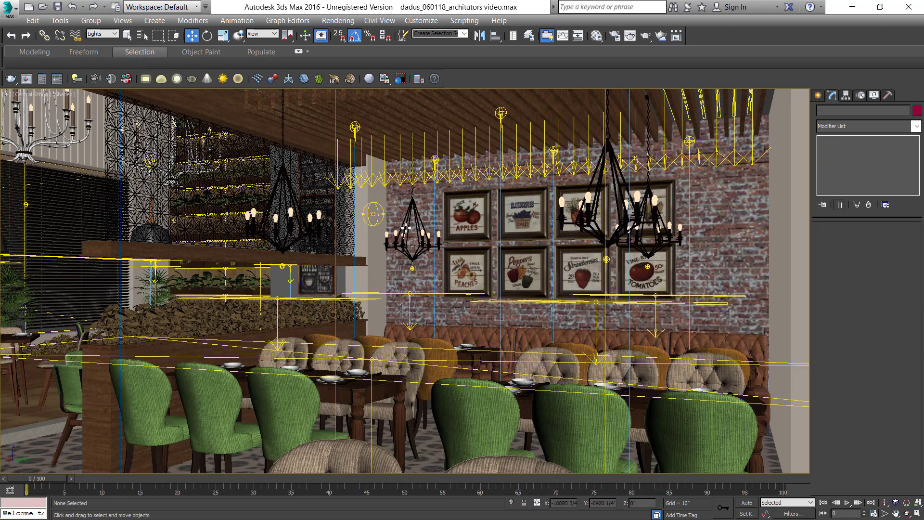
Open the ceiling spotlight's group near the corner column and review the parameters of its VRayIES light
click(355, 144)
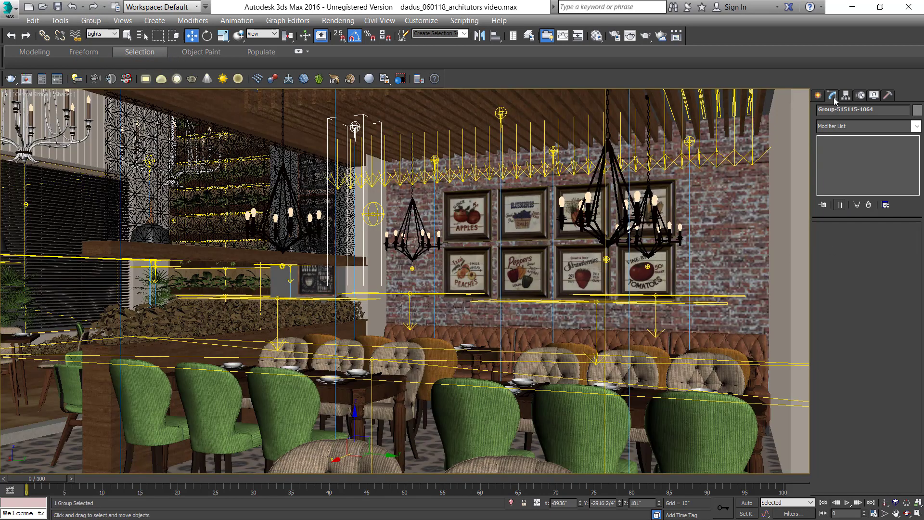
click(91, 21)
click(102, 60)
click(355, 127)
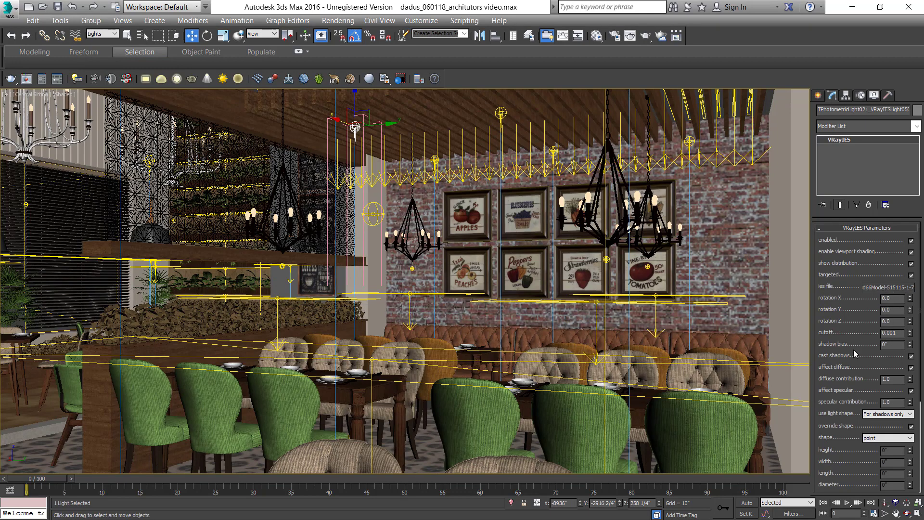
Open the group of plane lights above the dining tables and review one VRayLight's general parameters
click(596, 320)
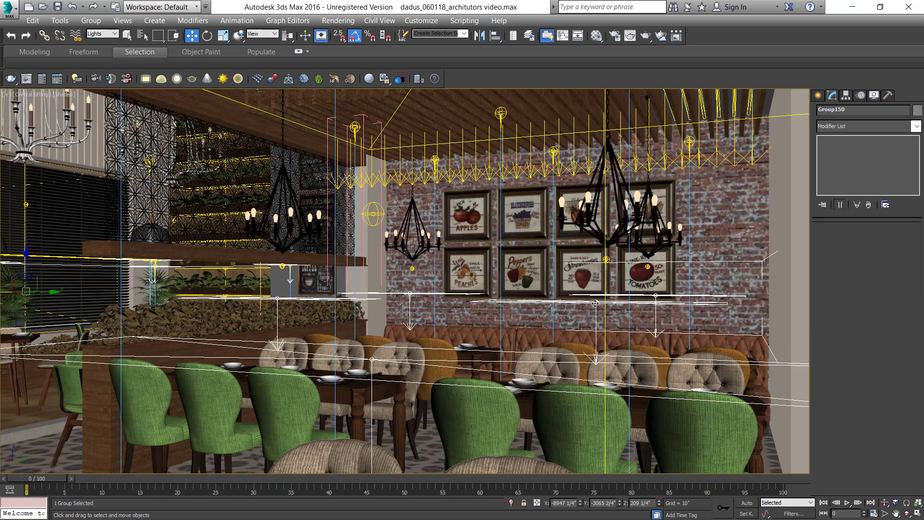
click(91, 20)
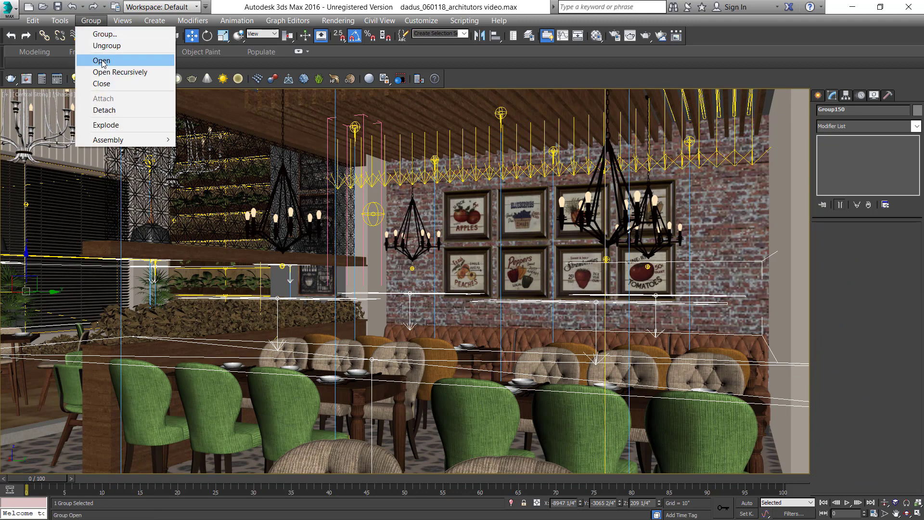
click(102, 61)
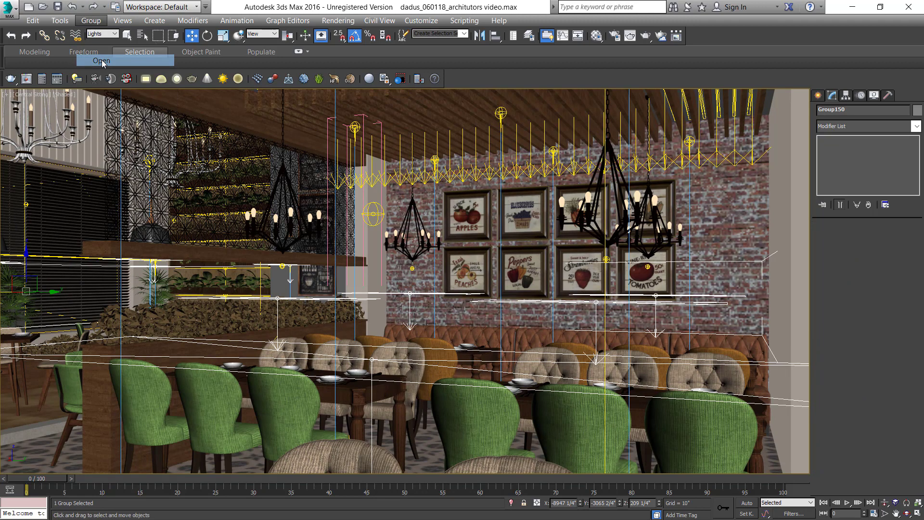
click(593, 303)
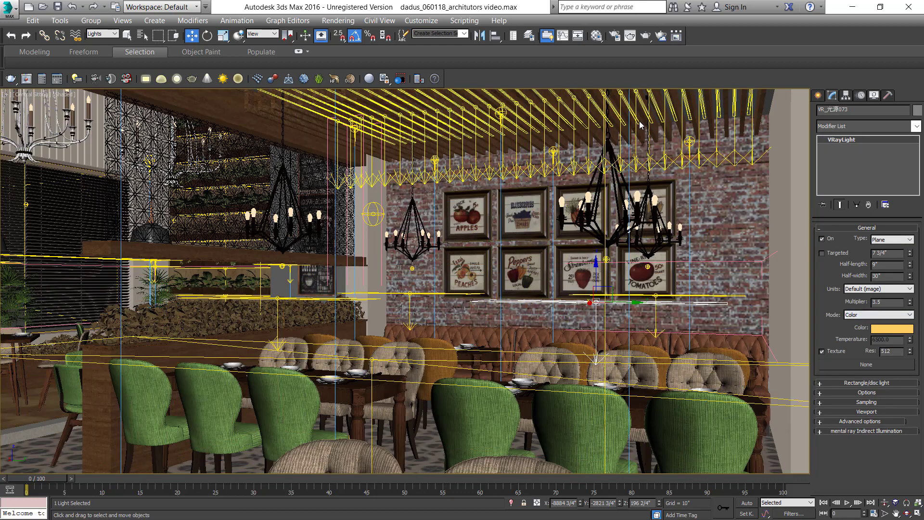
Open the louvers lights group in the ceiling and review the general settings of one plane light
click(635, 124)
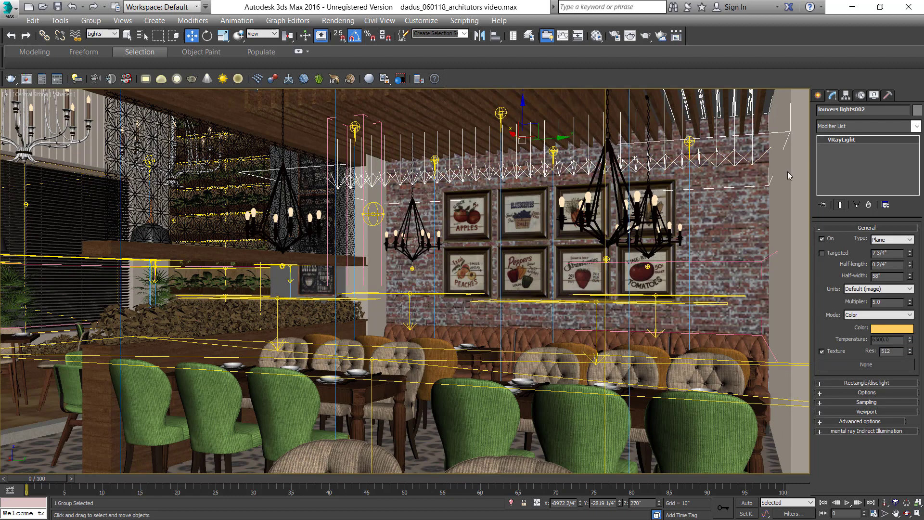
click(91, 20)
click(101, 61)
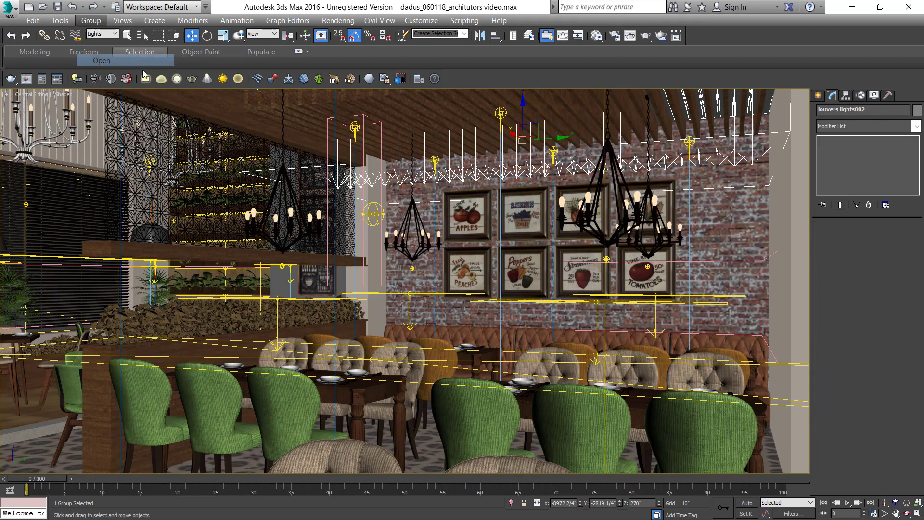
click(590, 138)
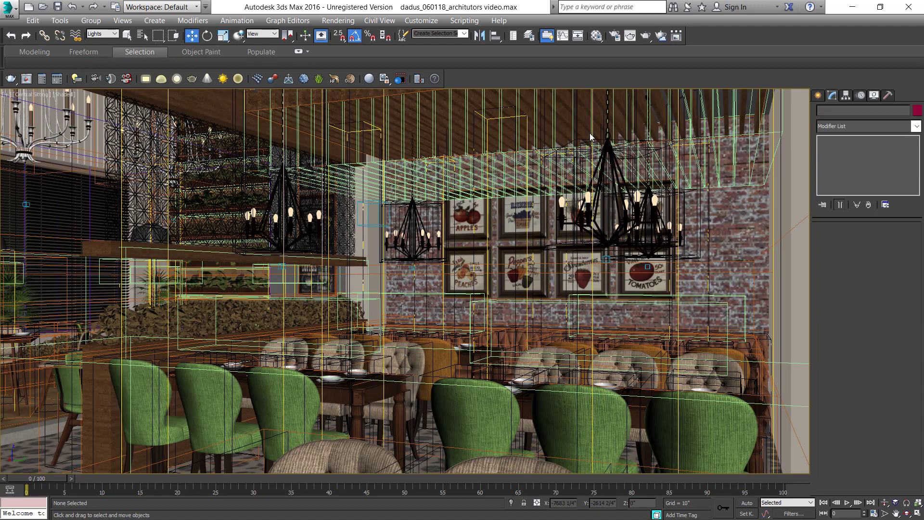
click(591, 137)
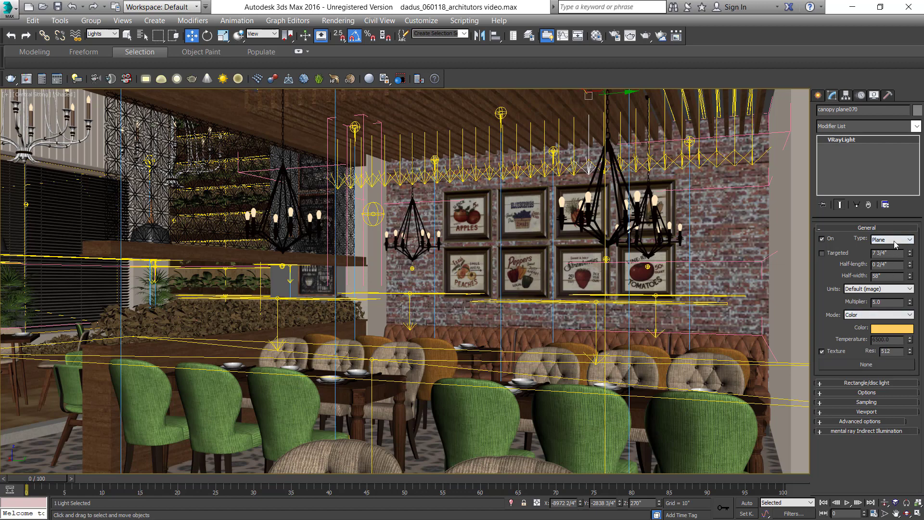
Close the louvers lights group and the Scene Lights group, and hide the scene lights
click(91, 21)
click(102, 83)
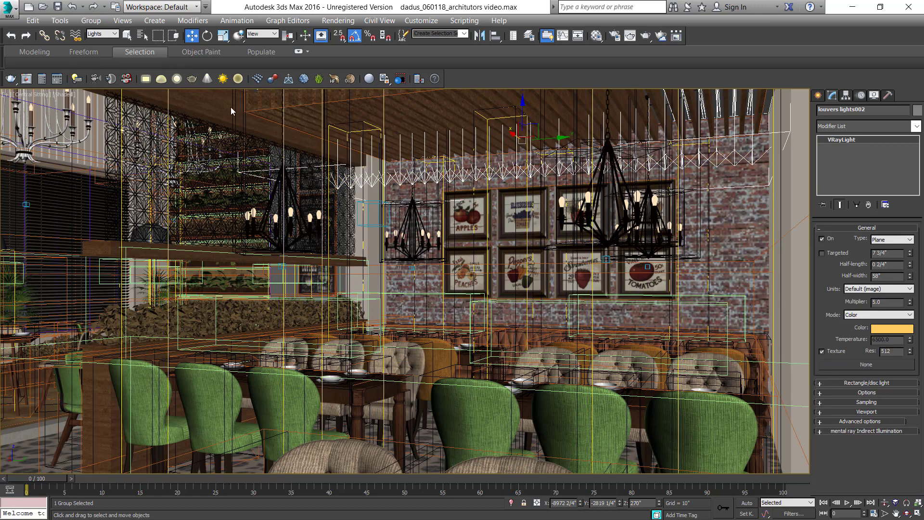
click(91, 20)
click(108, 71)
click(91, 20)
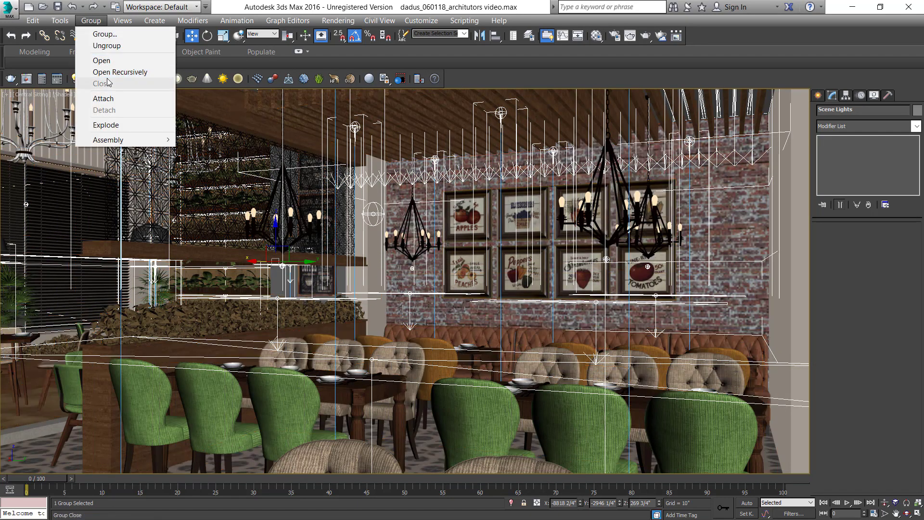
click(359, 145)
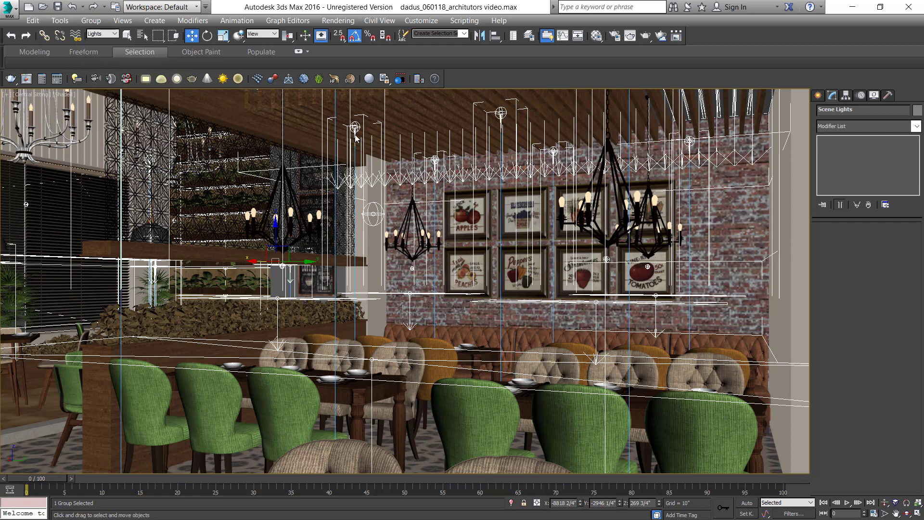
right_click(359, 124)
click(385, 93)
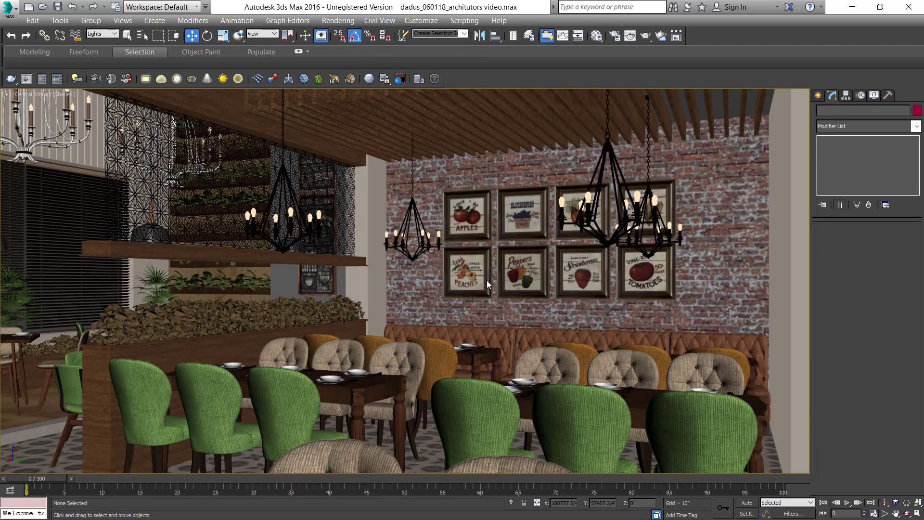
Open the V-Ray render setup and examine the common parameters, including the output size and options
click(354, 21)
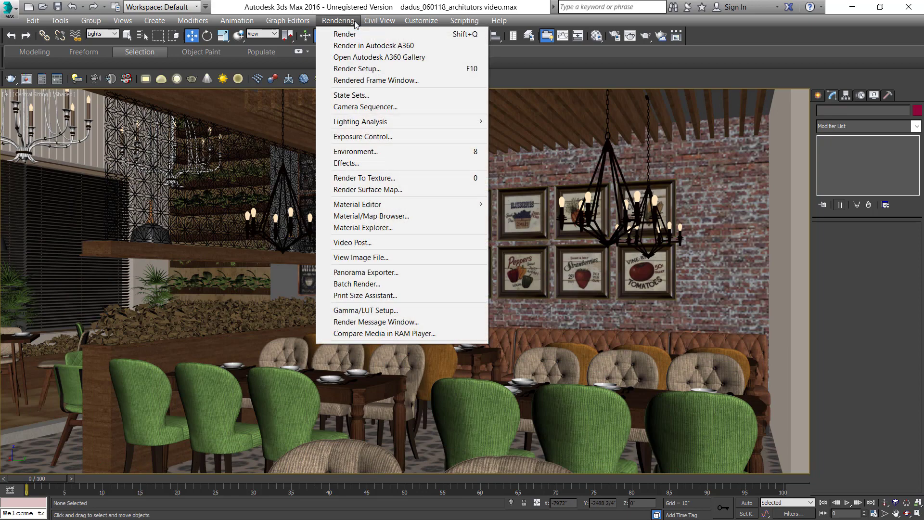
click(373, 70)
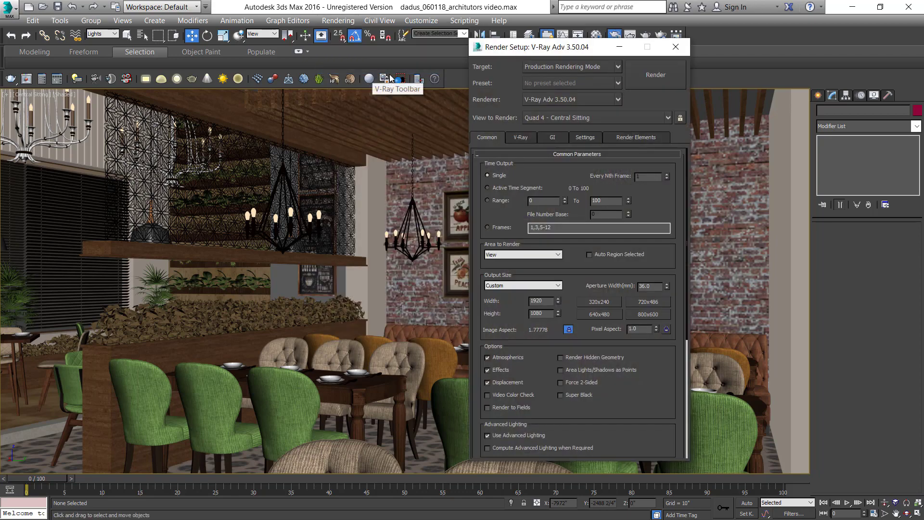
drag(590, 44, 644, 37)
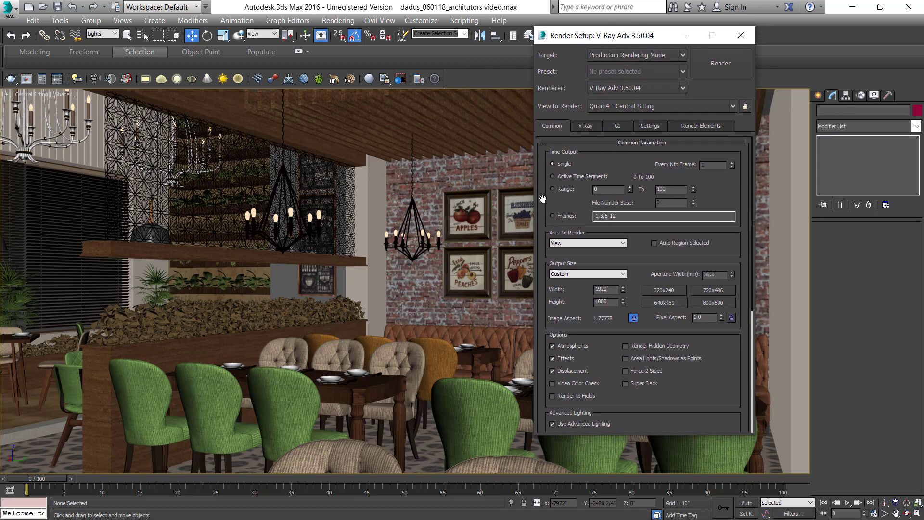
drag(541, 194, 539, 155)
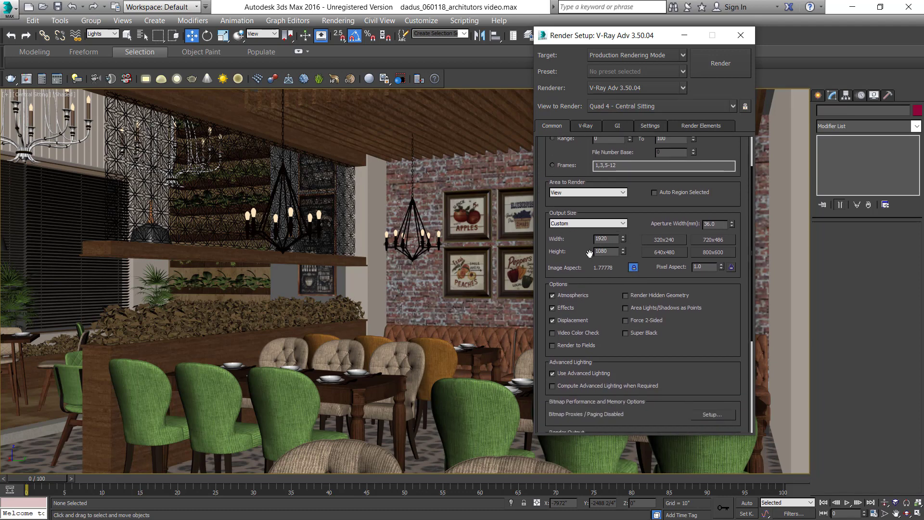
Show safe frames in the Central Sitting camera viewport
click(40, 96)
mouse_move(74, 106)
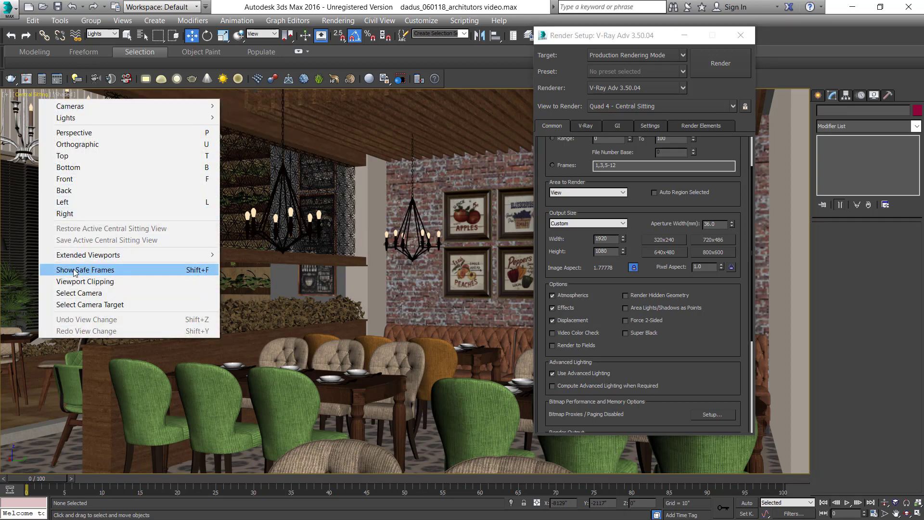
click(114, 273)
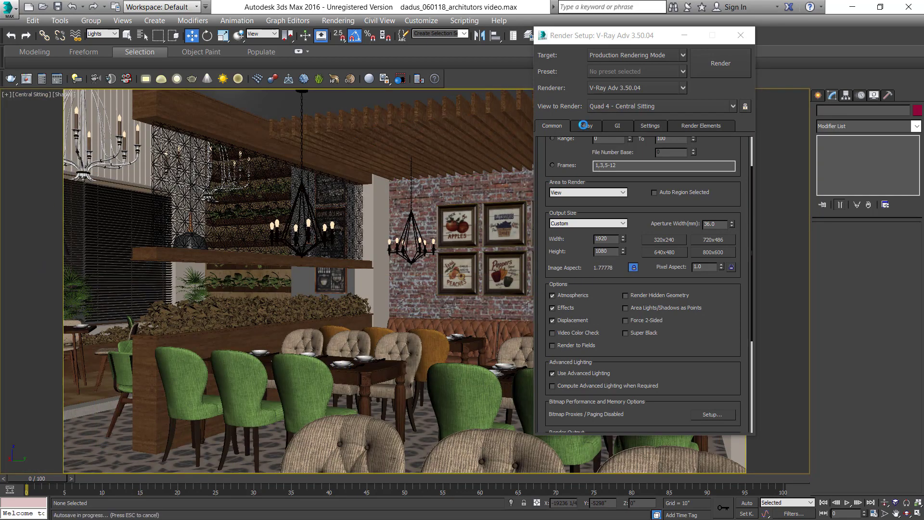
Examine the V-Ray image sampler, image filter and bucket image sampler settings in the render setup
click(585, 125)
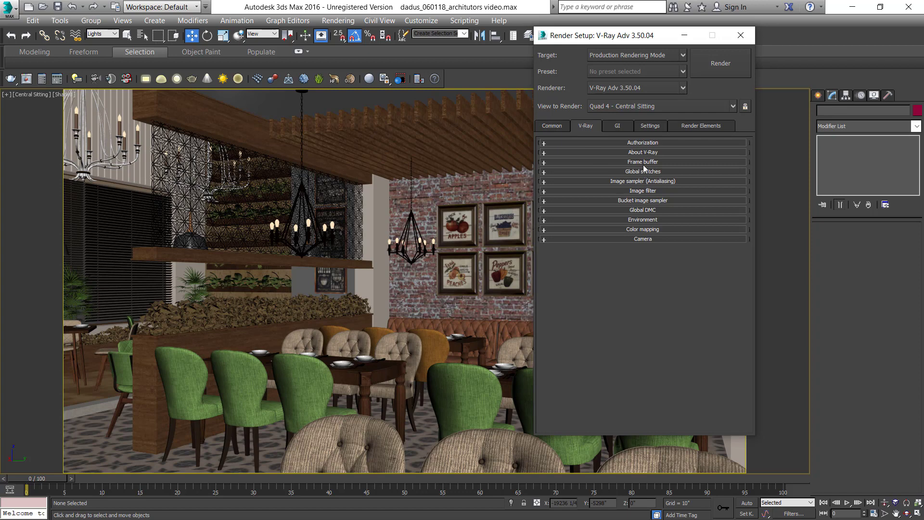
click(634, 182)
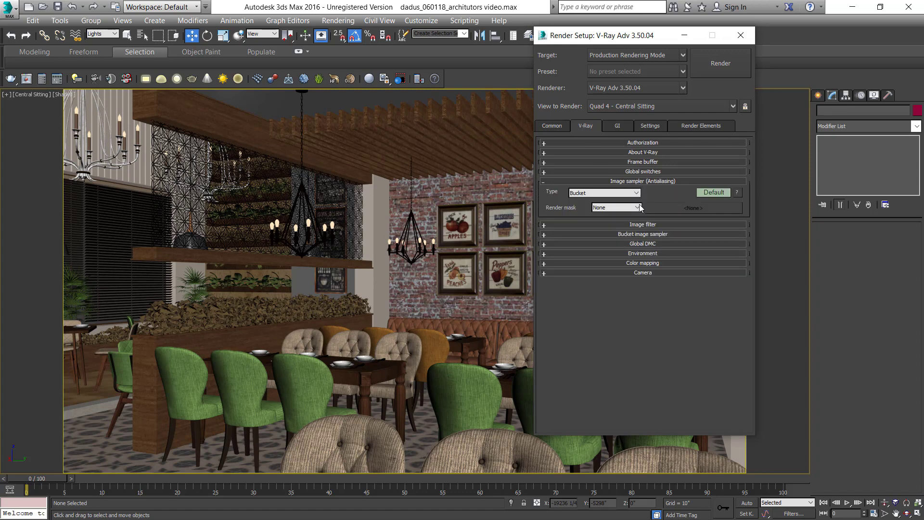
click(634, 225)
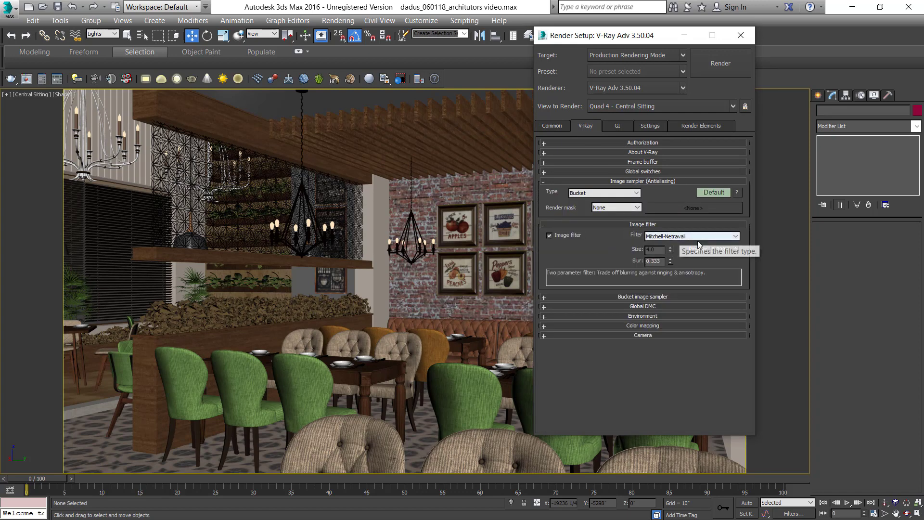
click(611, 297)
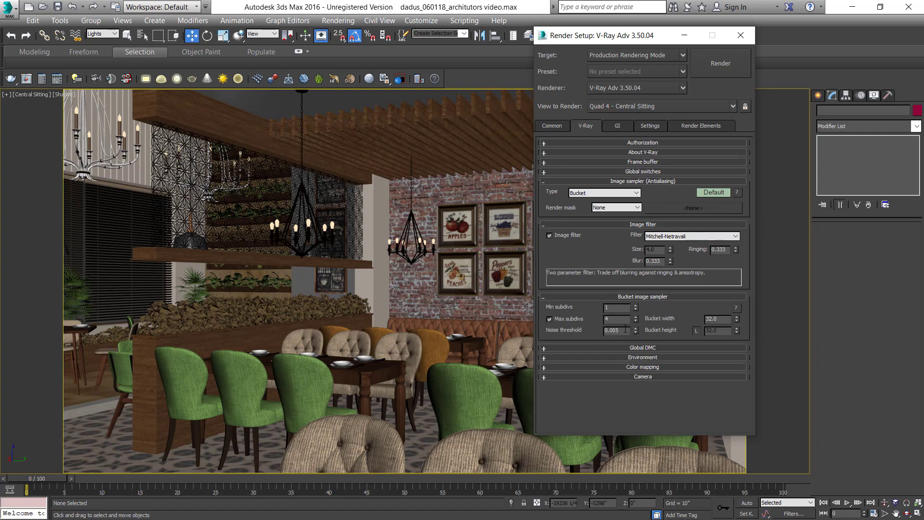
Examine the V-Ray Global DMC and global switches settings, and review the image filter and bucket image sampler settings again
click(632, 296)
click(635, 224)
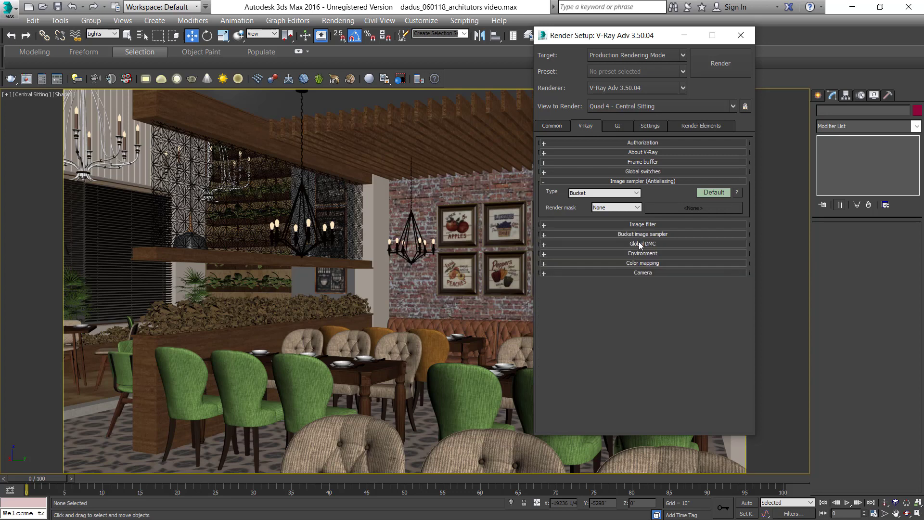
click(640, 244)
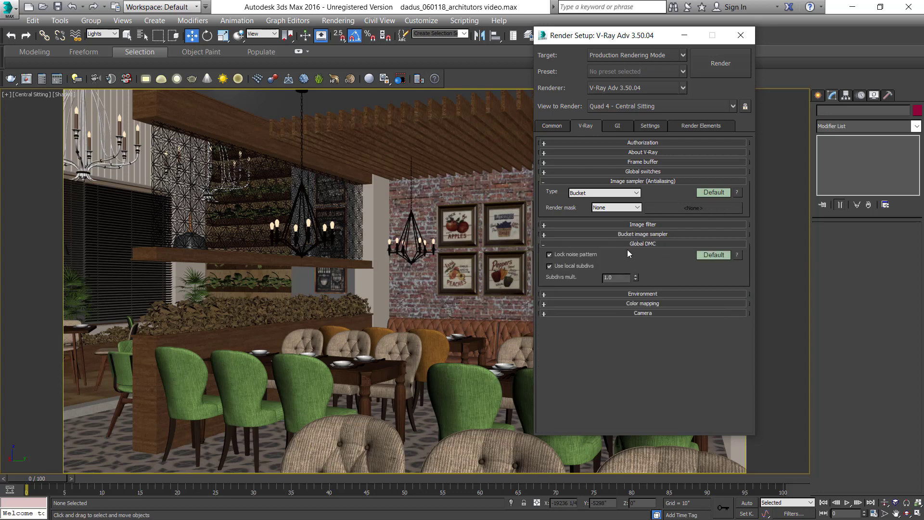
click(640, 172)
click(639, 171)
click(650, 225)
click(647, 297)
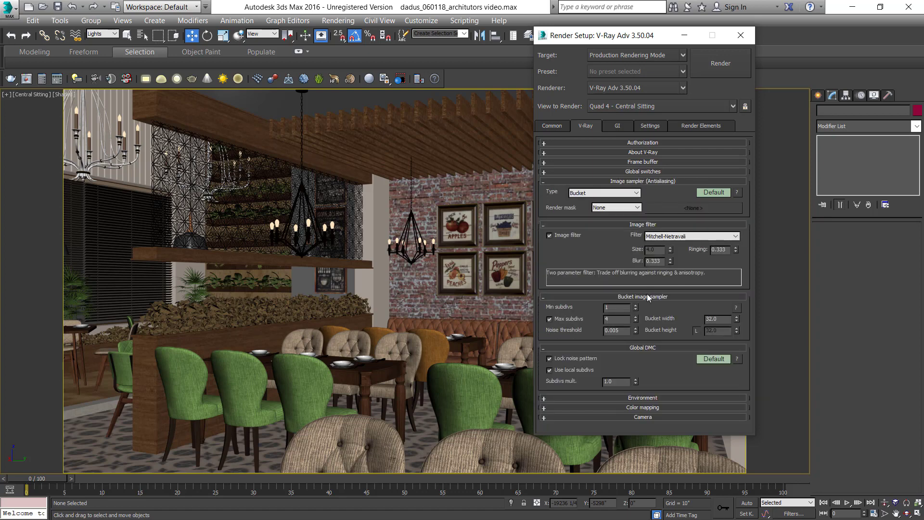
Examine the V-Ray color mapping settings and type choices, and collapse the image sampler, image filter and bucket image sampler sections
click(649, 407)
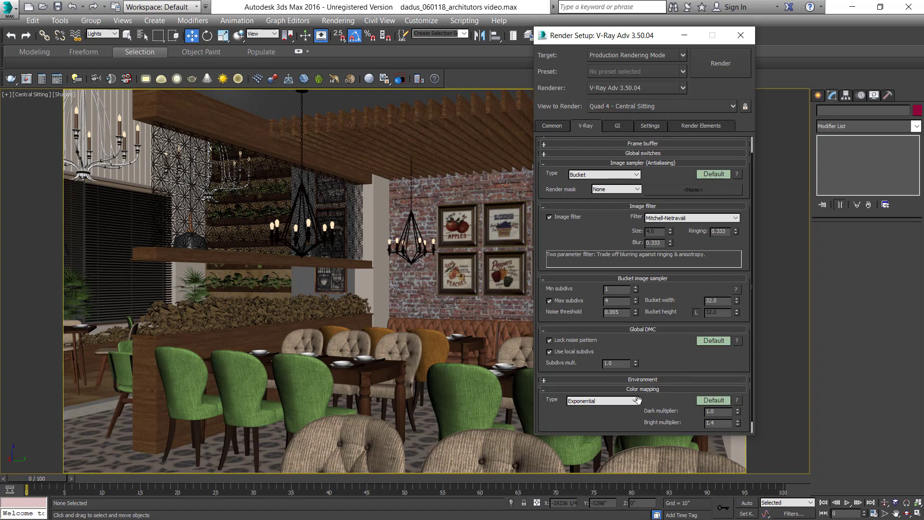
click(640, 204)
click(640, 181)
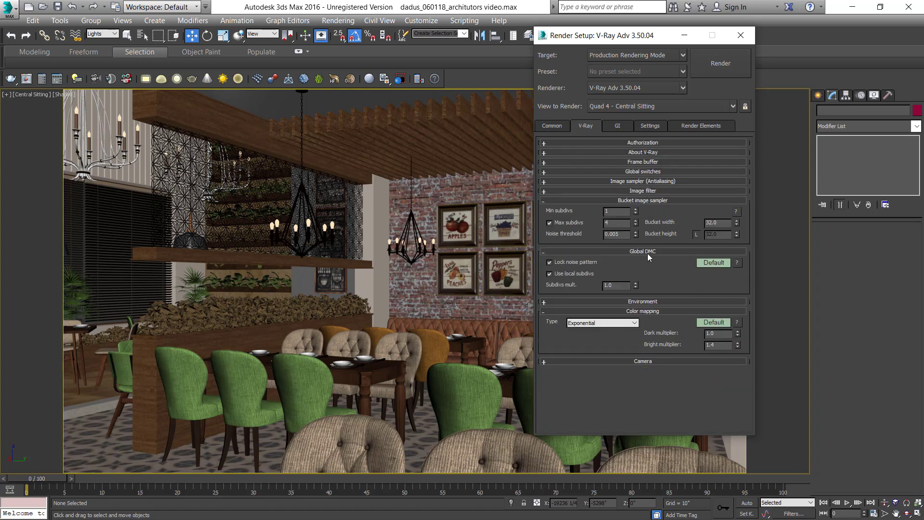
click(643, 202)
click(599, 281)
click(612, 297)
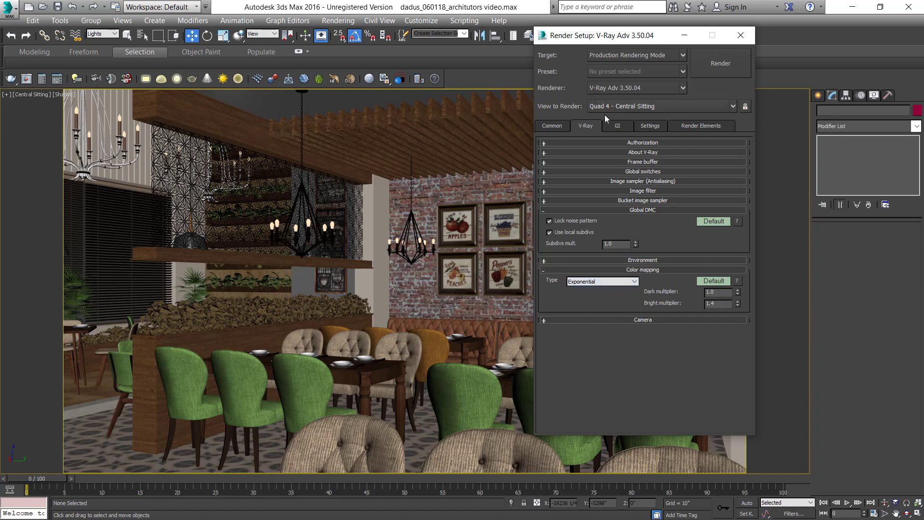
Examine the GI engines, irradiance map and light cache settings, and open the V-Ray system settings
click(619, 127)
click(544, 143)
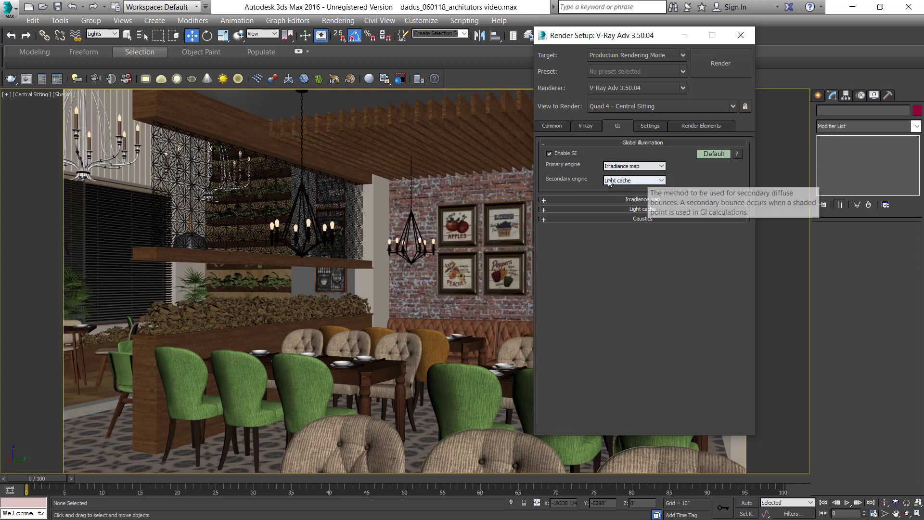
click(605, 143)
click(601, 153)
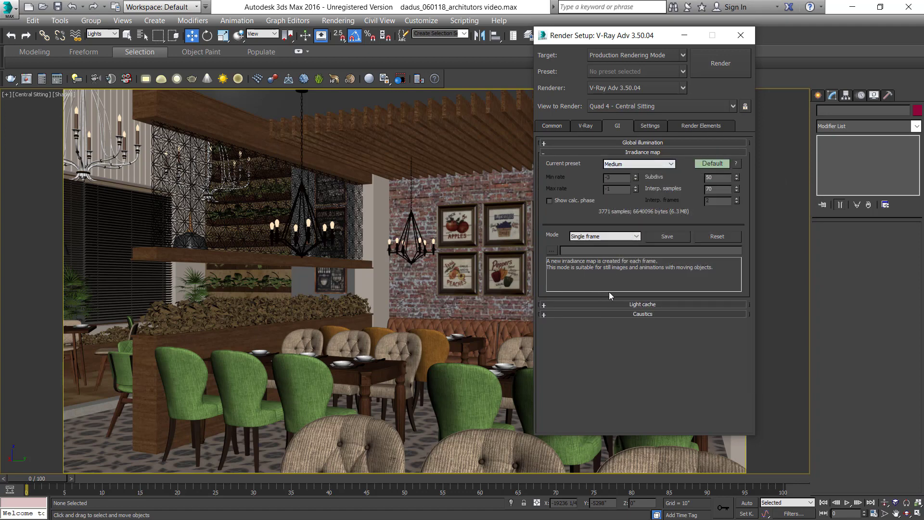
click(587, 304)
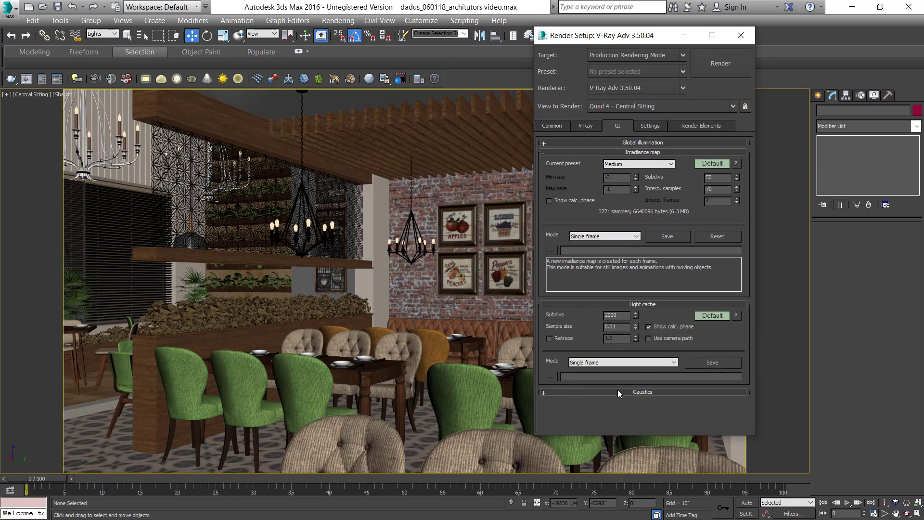
click(651, 125)
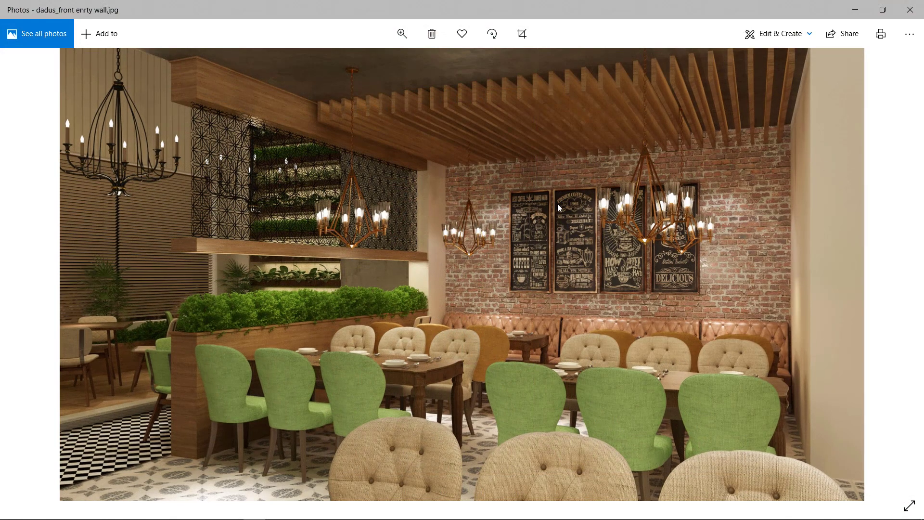
Switch to Photos and inspect the front entry wall render up close, ending with the whole image in view
scroll(557, 204, up, 3)
drag(558, 204, 448, 339)
drag(291, 289, 492, 300)
drag(565, 308, 364, 175)
scroll(486, 192, down, 2)
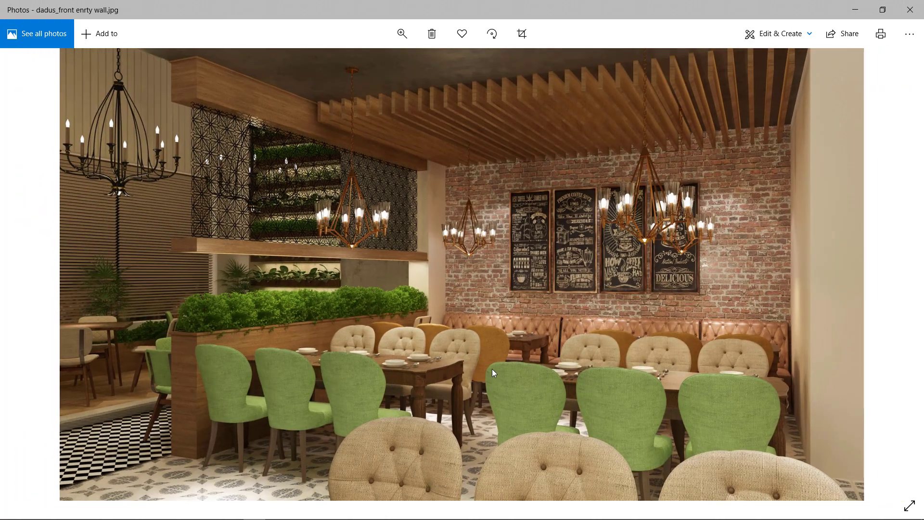
Browse from the front entry wall render through the exterior, double height lobby, kitchen and stair wall renders
key(Left)
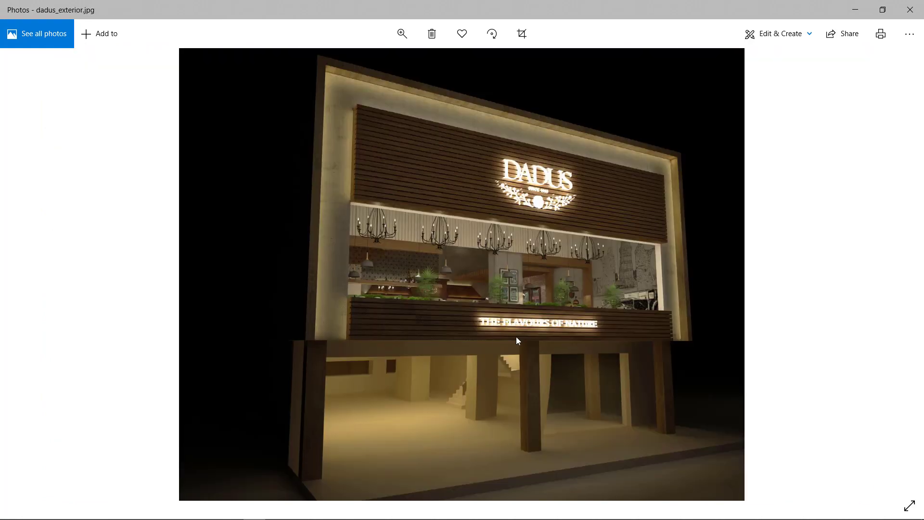
key(Left)
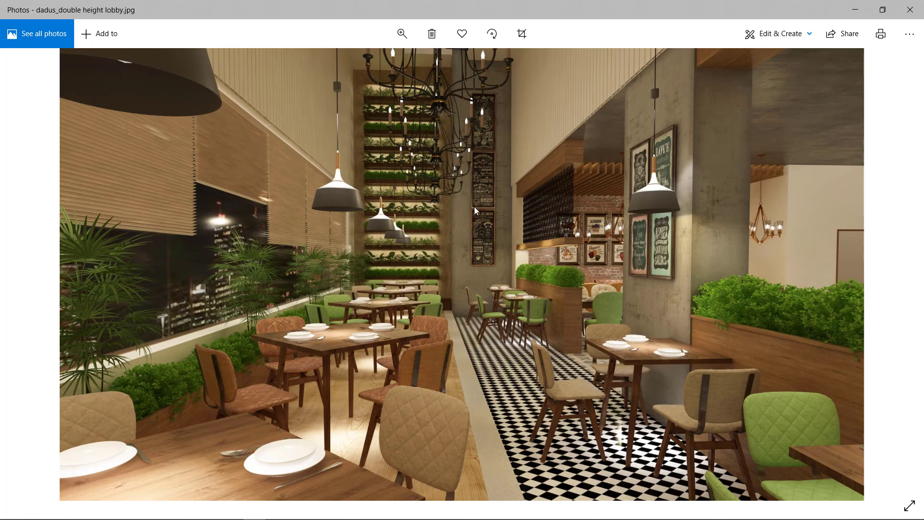
key(Left)
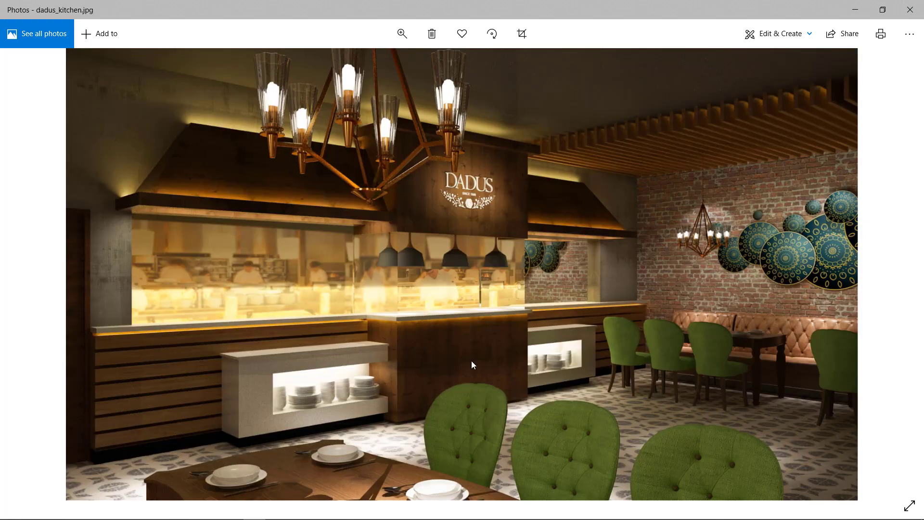
key(Left)
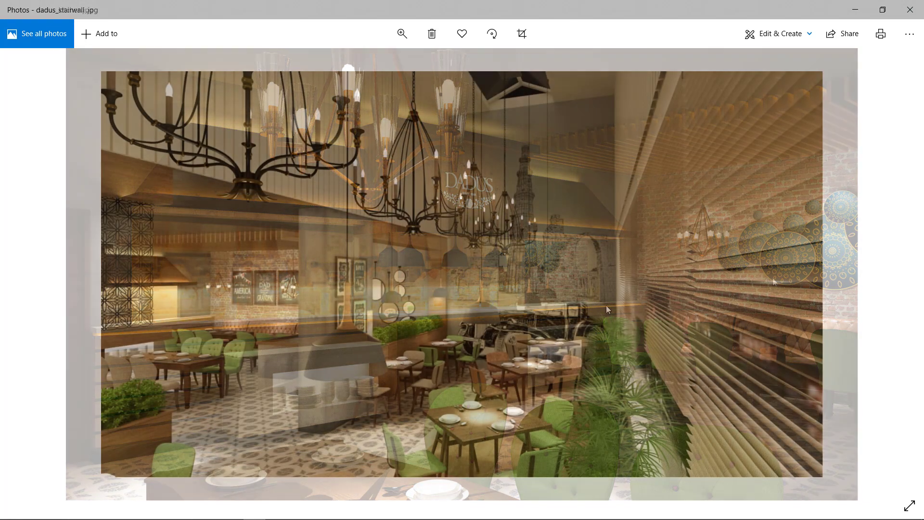